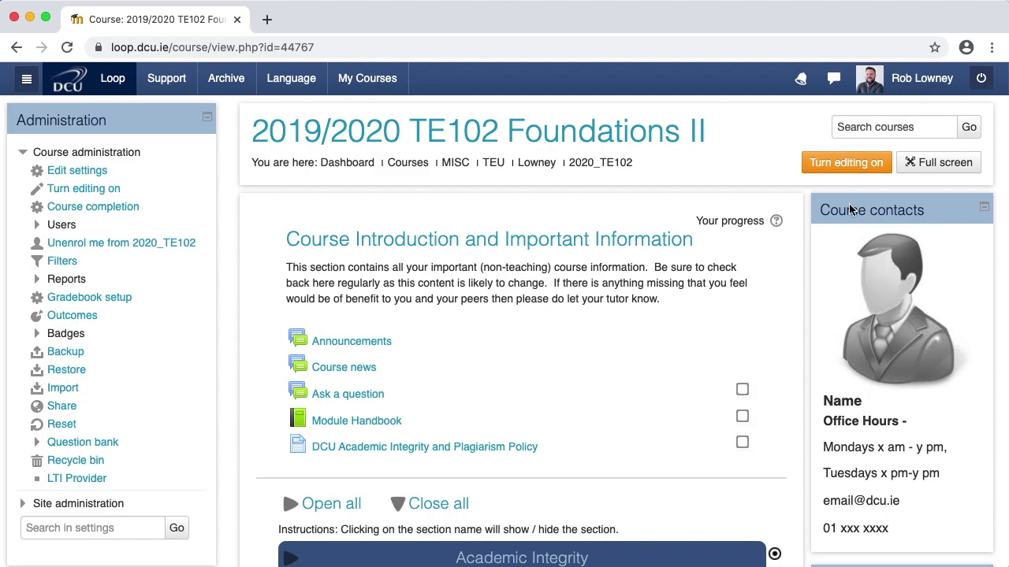
Turn editing on and open the settings of Foundations II Assignment 01 - Essay
{"action": "left_click", "coordinate": [847, 167]}
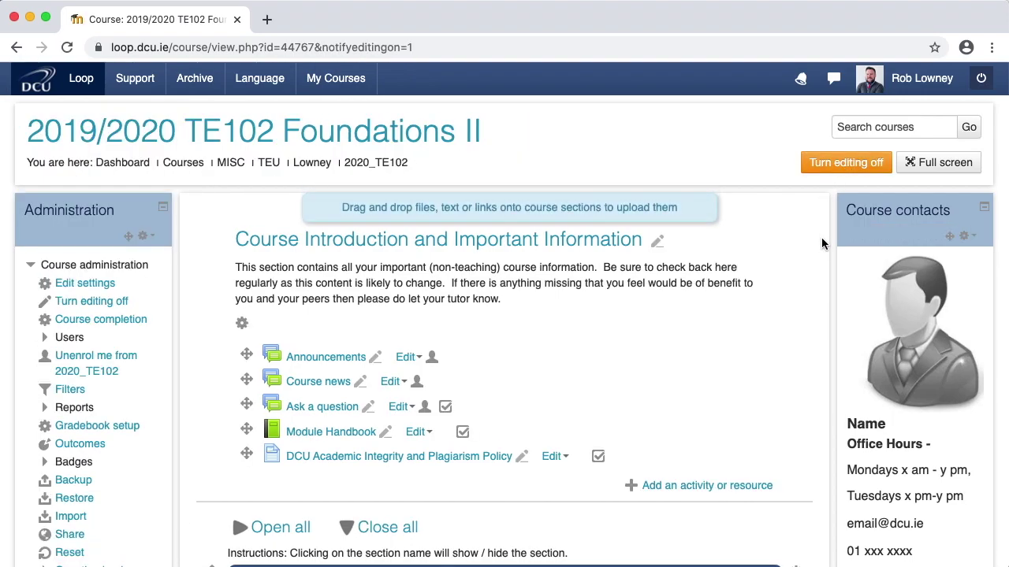
{"action": "scroll", "coordinate": [822, 252], "scroll_direction": "down", "scroll_amount": 5}
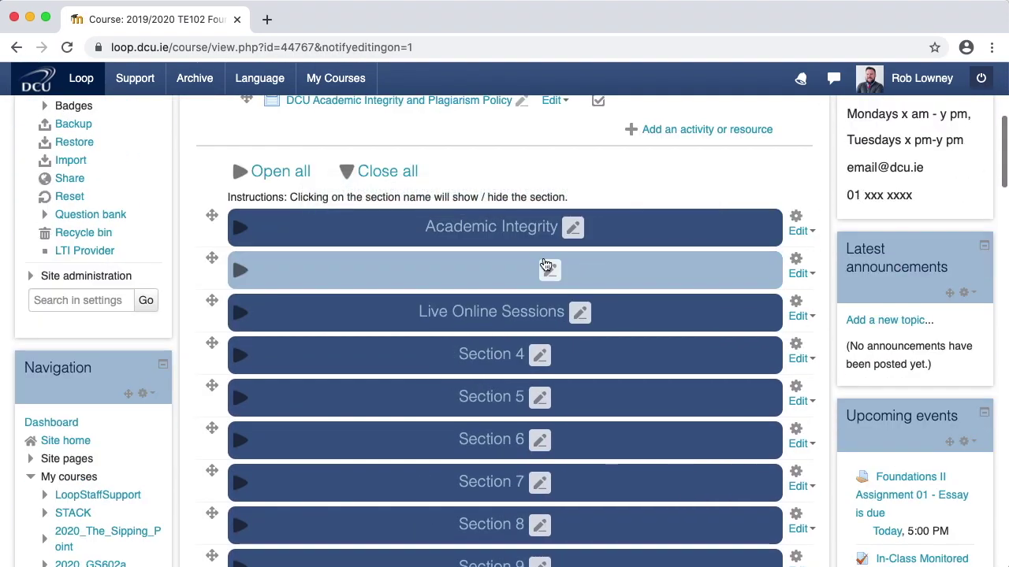
{"action": "left_click", "coordinate": [331, 275]}
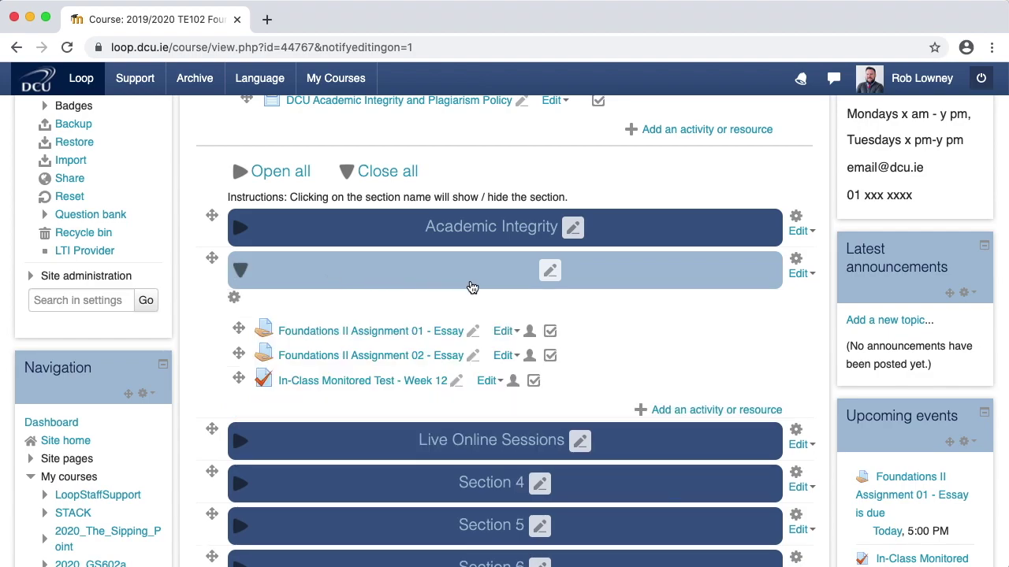
{"action": "left_click", "coordinate": [504, 331]}
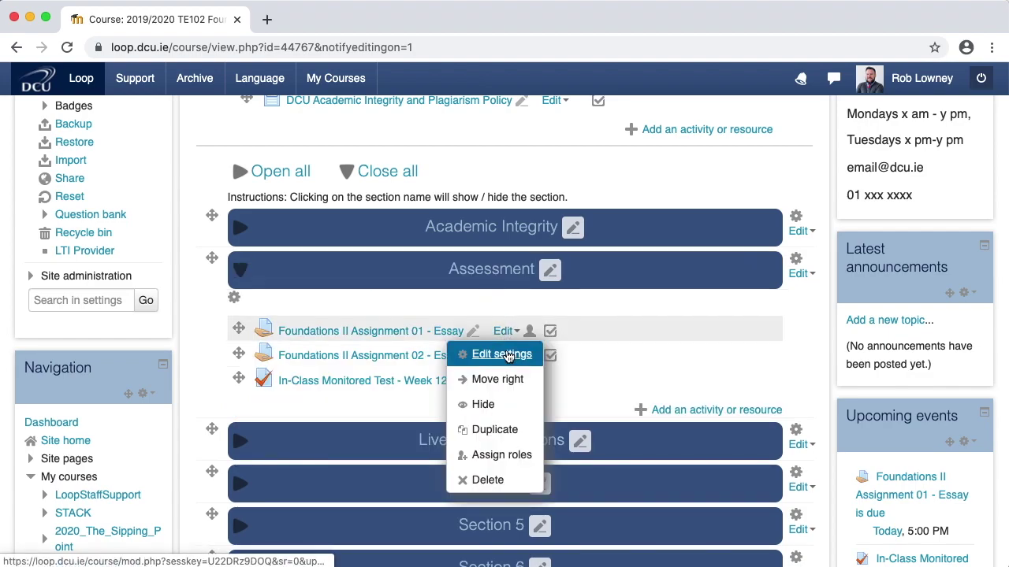
{"action": "left_click", "coordinate": [506, 357]}
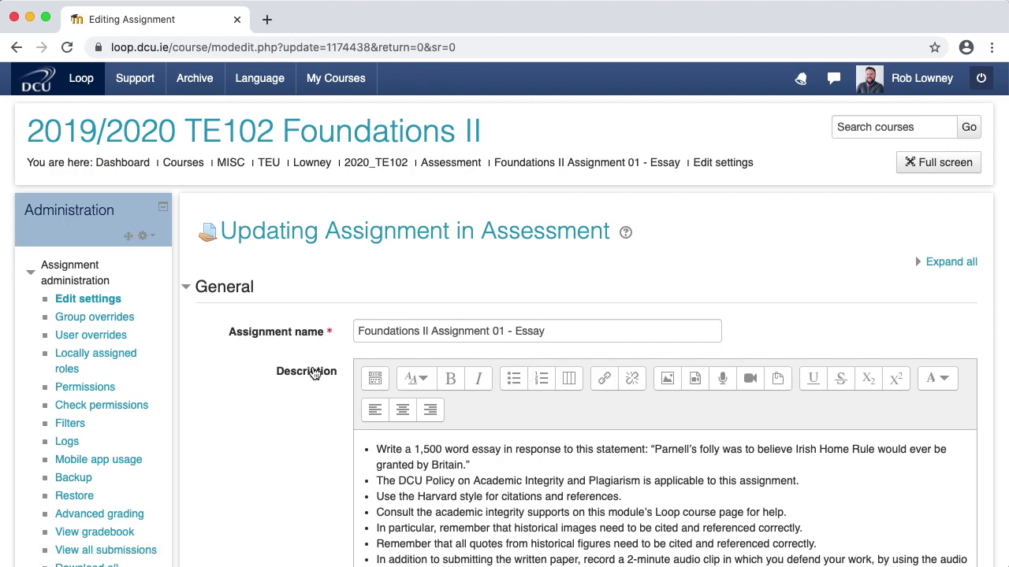
Under Grade, set Use marking workflow and Use marking allocation to Yes, then save and return to course
{"action": "scroll", "coordinate": [314, 373], "scroll_direction": "down", "scroll_amount": 15}
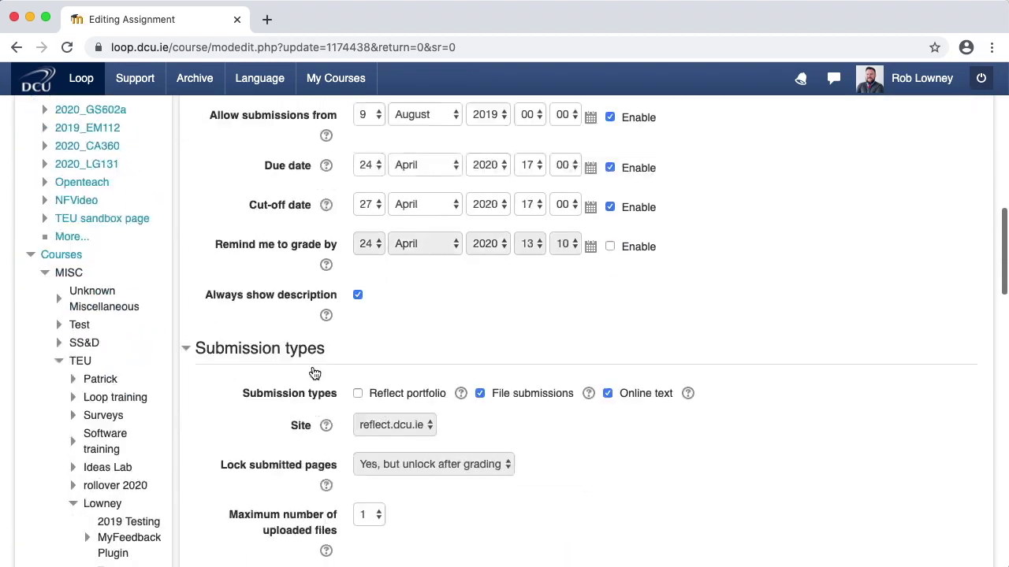
{"action": "scroll", "coordinate": [316, 372], "scroll_direction": "down", "scroll_amount": 2}
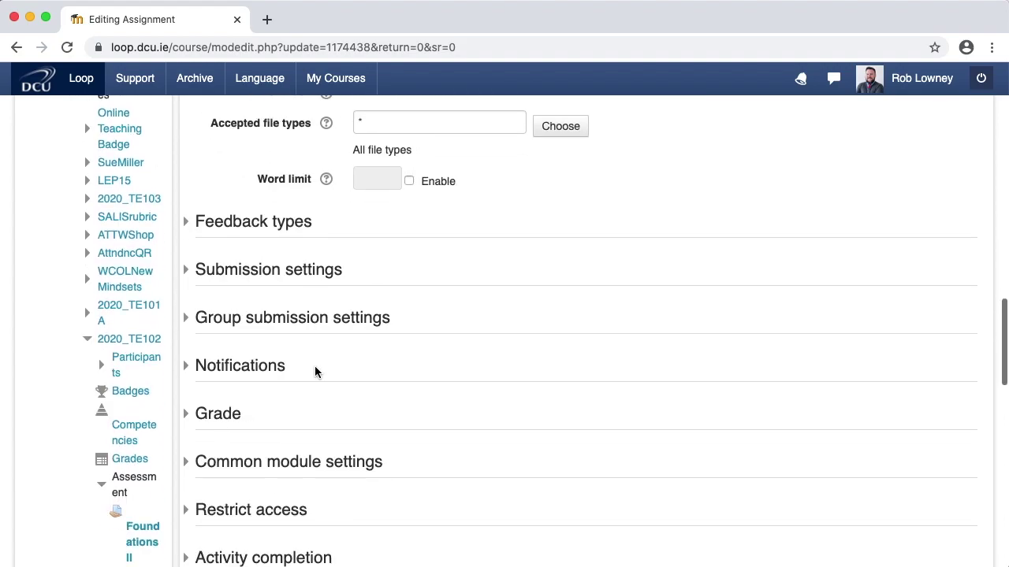
{"action": "left_click", "coordinate": [197, 416]}
{"action": "scroll", "coordinate": [238, 419], "scroll_direction": "down", "scroll_amount": 3}
{"action": "scroll", "coordinate": [238, 420], "scroll_direction": "down", "scroll_amount": 4}
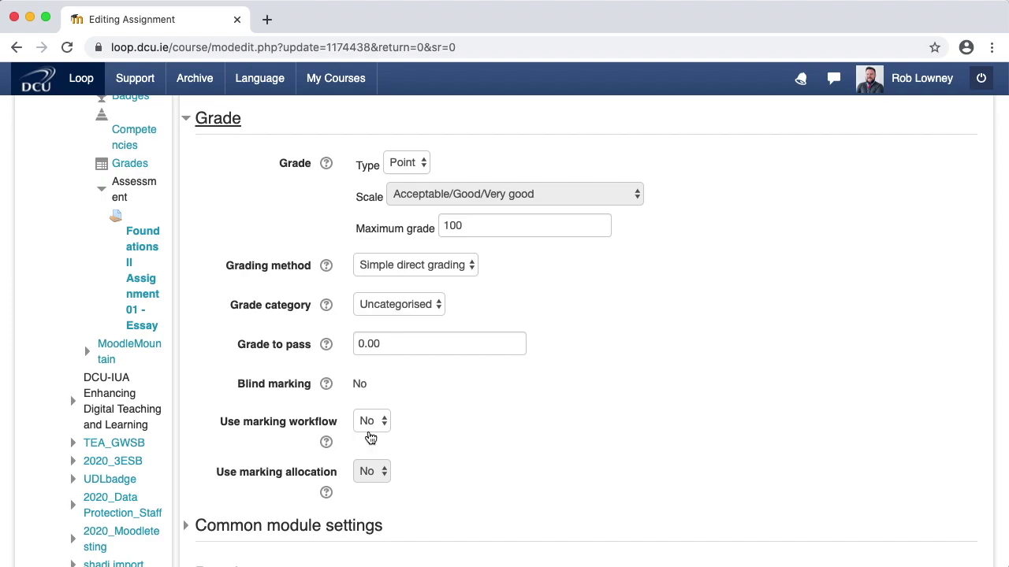
{"action": "left_click", "coordinate": [383, 427]}
{"action": "left_click", "coordinate": [372, 436]}
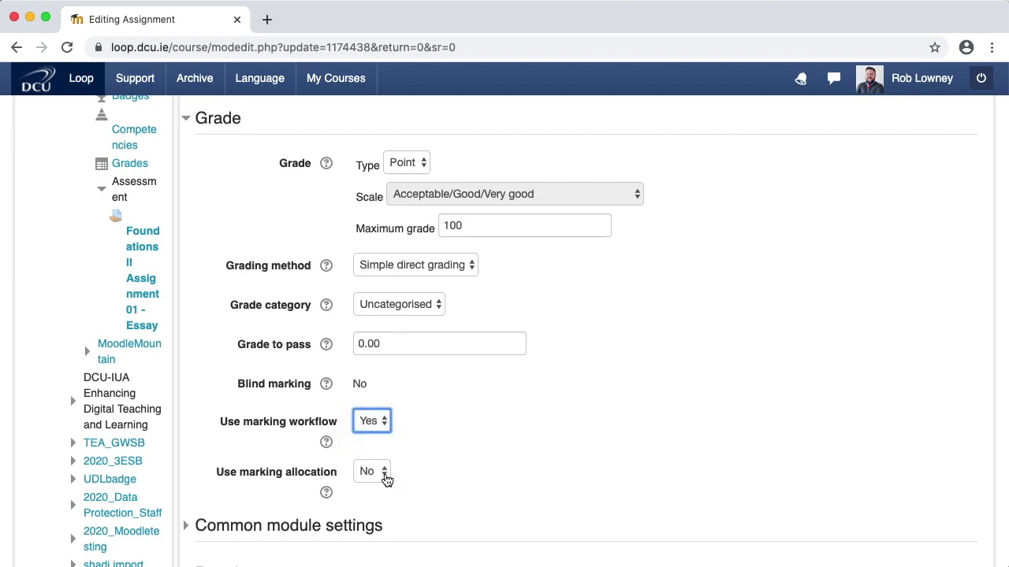
{"action": "left_click", "coordinate": [383, 475]}
{"action": "left_click", "coordinate": [379, 486]}
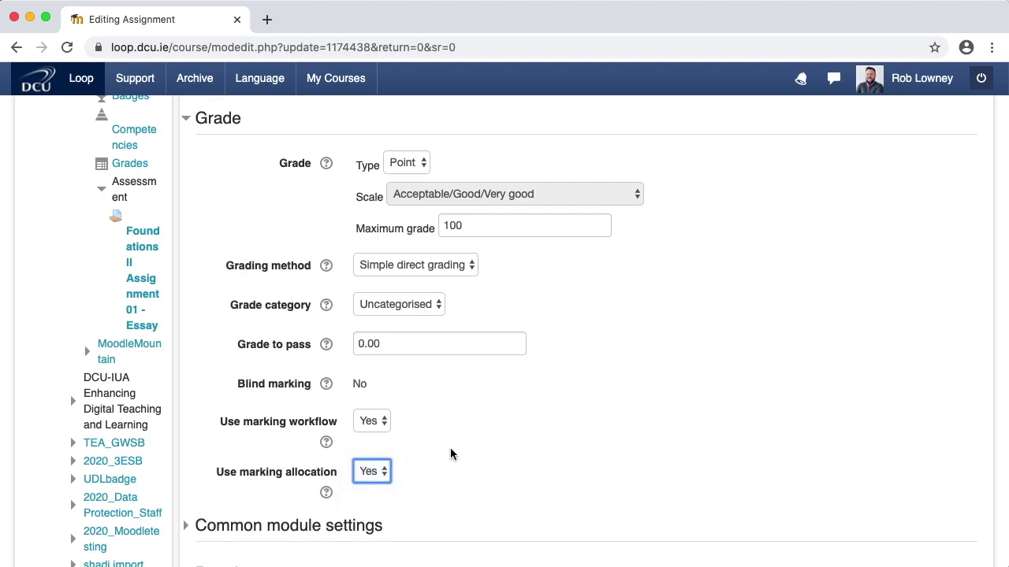
{"action": "scroll", "coordinate": [451, 454], "scroll_direction": "down", "scroll_amount": 15}
{"action": "left_click", "coordinate": [444, 114]}
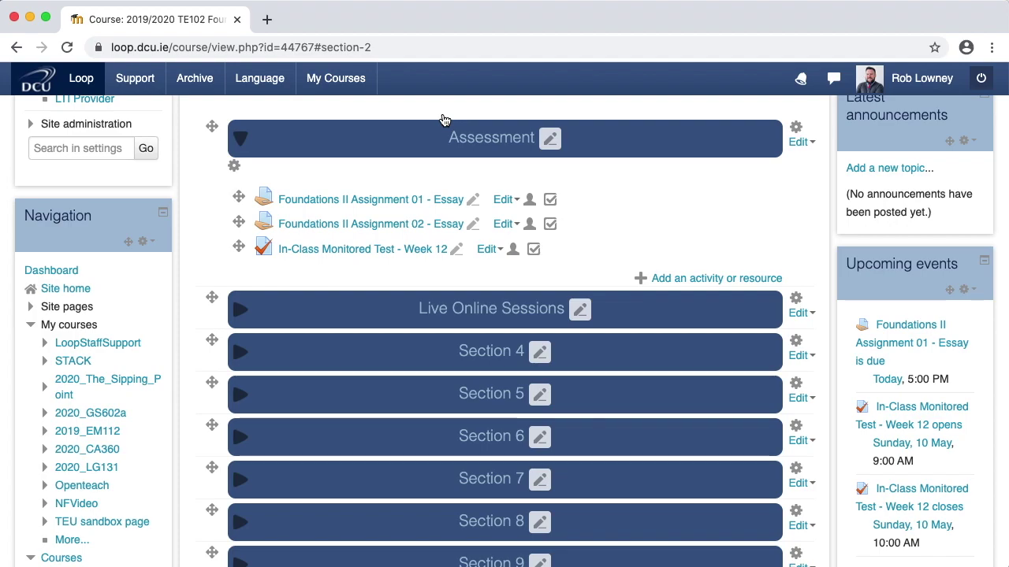
Open the Foundations II Assignment 01 - Essay page and view all its submissions
{"action": "left_click", "coordinate": [390, 200]}
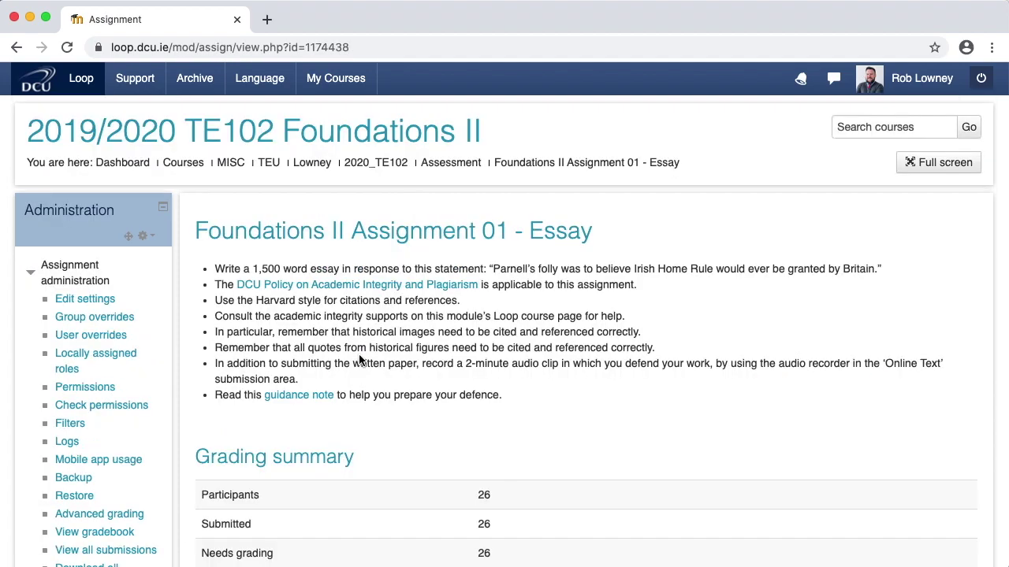
{"action": "scroll", "coordinate": [355, 351], "scroll_direction": "down", "scroll_amount": 5}
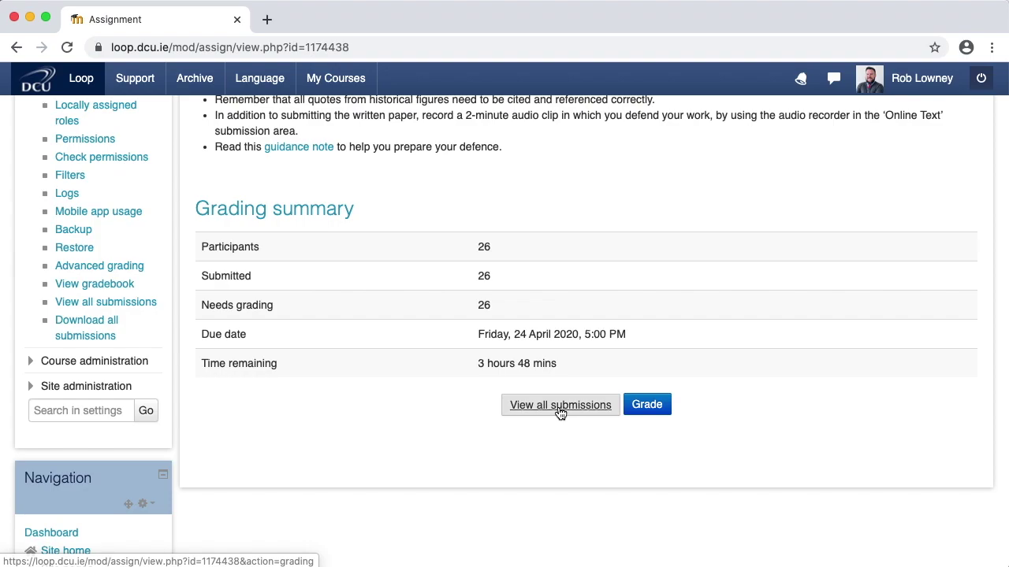
{"action": "left_click", "coordinate": [560, 406]}
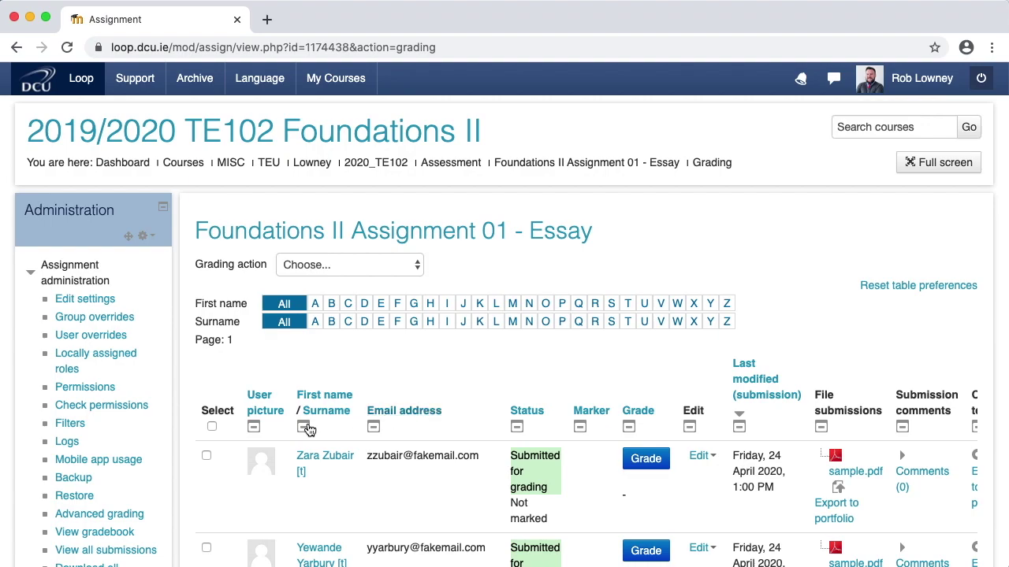
Tick the Select checkboxes of seven submissions in the grading table
{"action": "left_click", "coordinate": [206, 459]}
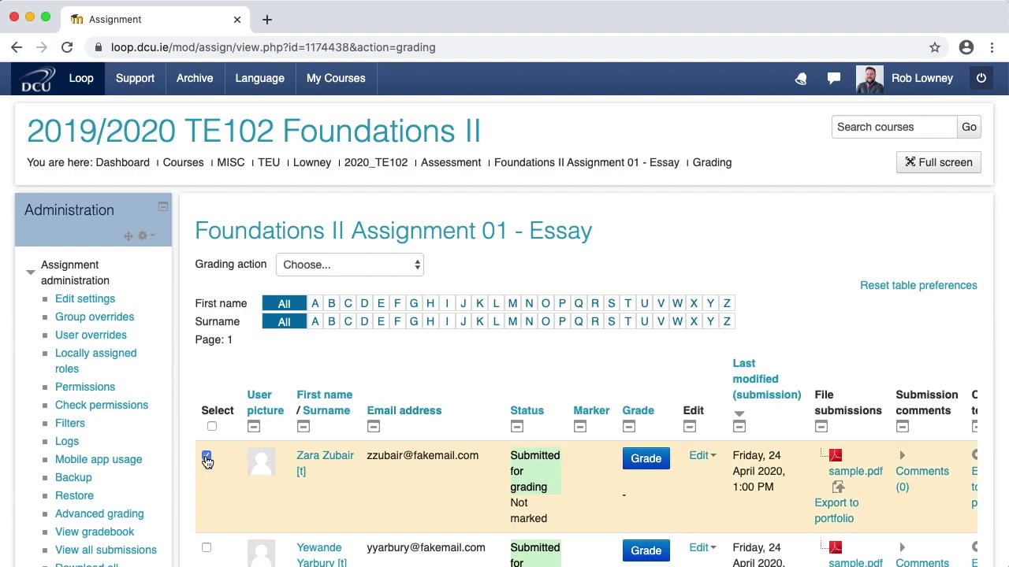
{"action": "scroll", "coordinate": [207, 461], "scroll_direction": "down", "scroll_amount": 2}
{"action": "scroll", "coordinate": [197, 442], "scroll_direction": "down", "scroll_amount": 2}
{"action": "left_click", "coordinate": [207, 300]}
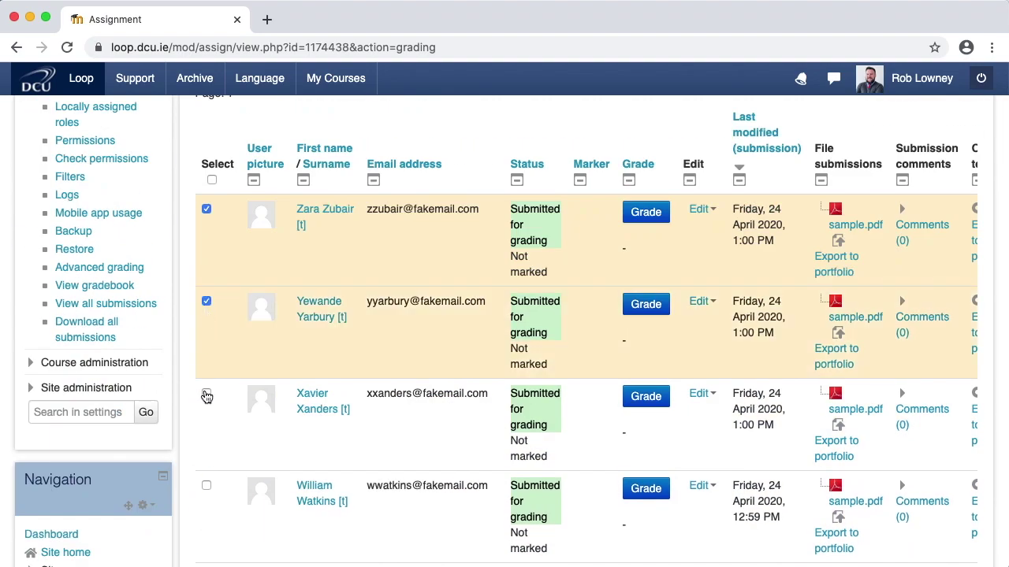
{"action": "left_click", "coordinate": [207, 484]}
{"action": "scroll", "coordinate": [201, 489], "scroll_direction": "down", "scroll_amount": 3}
{"action": "left_click", "coordinate": [206, 412]}
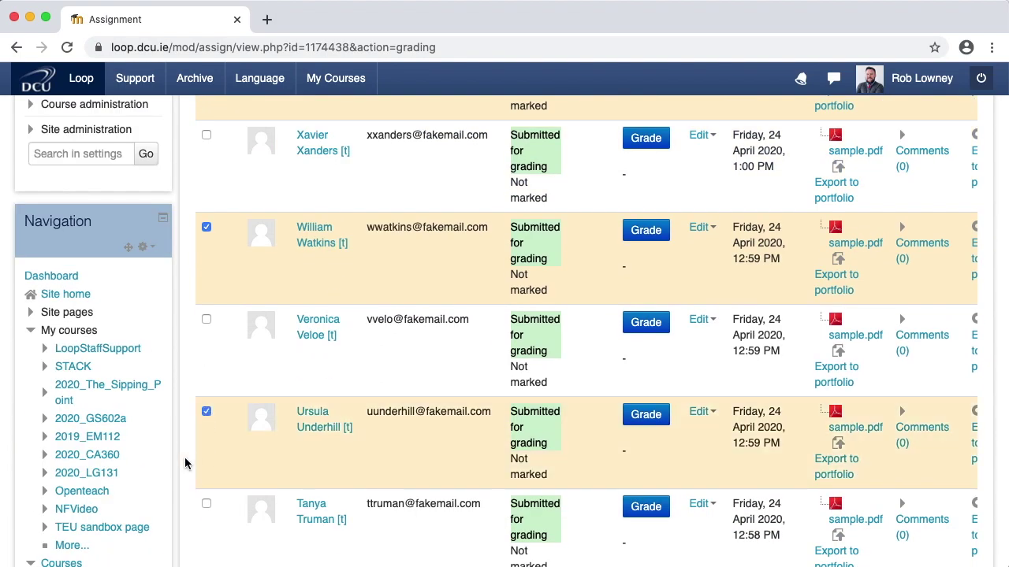
{"action": "scroll", "coordinate": [193, 441], "scroll_direction": "down", "scroll_amount": 3}
{"action": "left_click", "coordinate": [207, 396]}
{"action": "left_click", "coordinate": [206, 488]}
{"action": "scroll", "coordinate": [205, 486], "scroll_direction": "down", "scroll_amount": 8}
{"action": "left_click", "coordinate": [205, 331]}
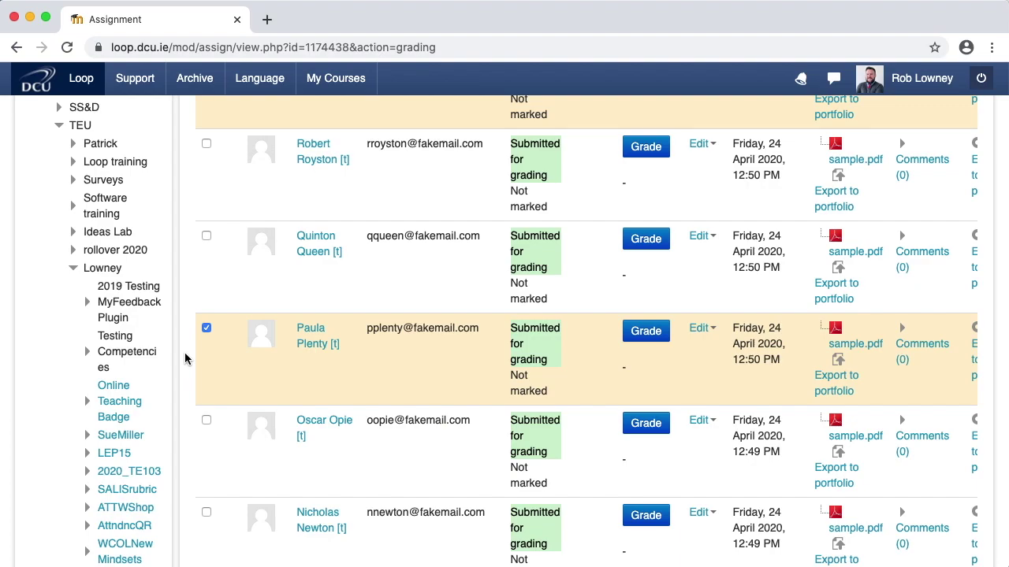
{"action": "scroll", "coordinate": [185, 359], "scroll_direction": "down", "scroll_amount": 20}
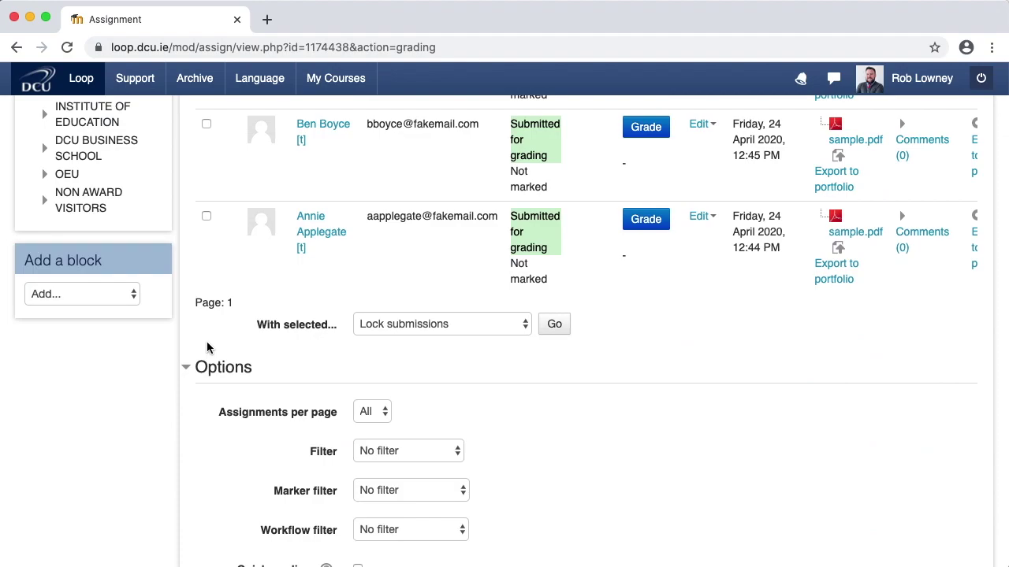
Apply the Set allocated marker bulk action to the selected submissions
{"action": "left_click", "coordinate": [508, 329]}
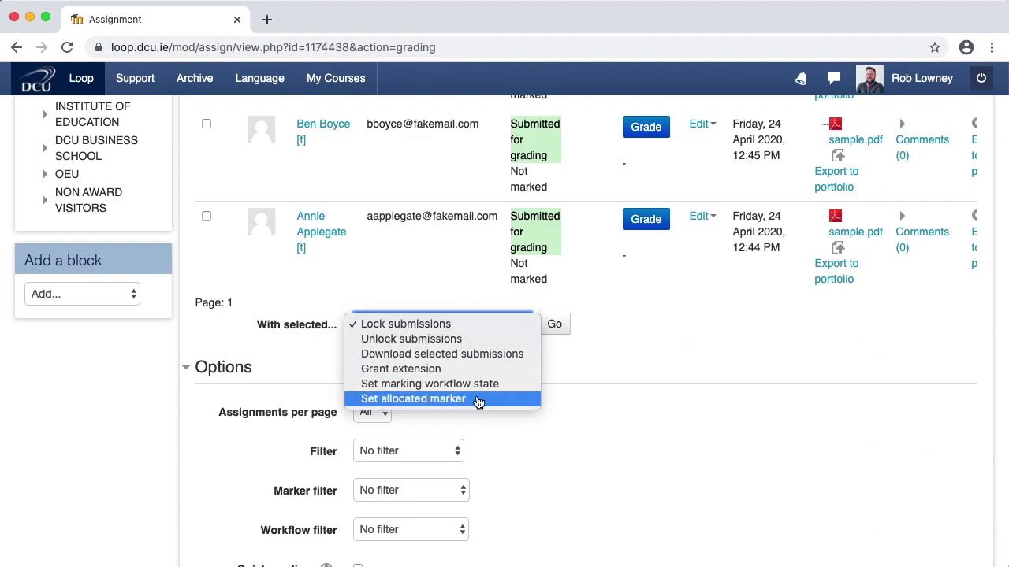
{"action": "left_click", "coordinate": [467, 401]}
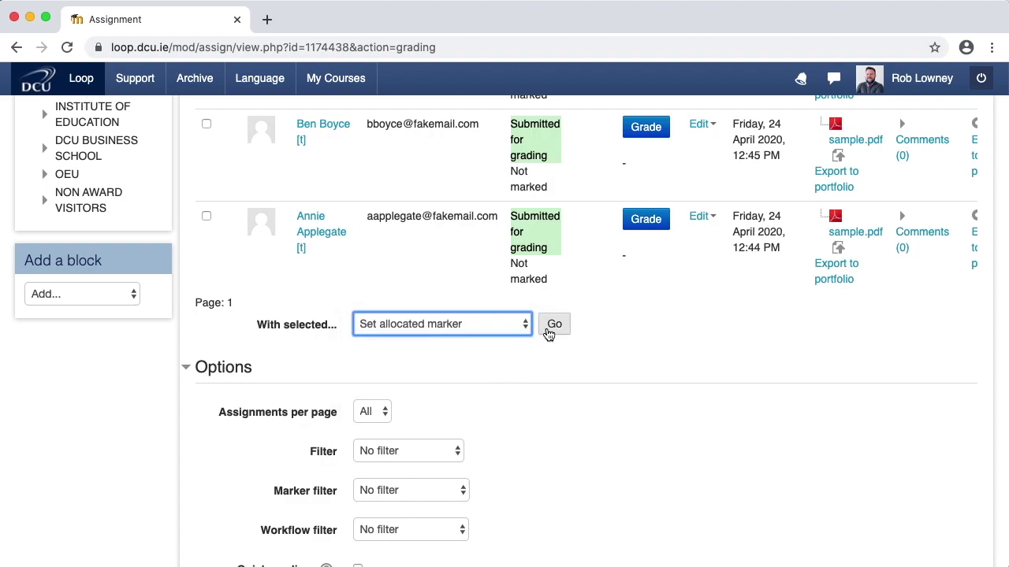
{"action": "left_click", "coordinate": [554, 327]}
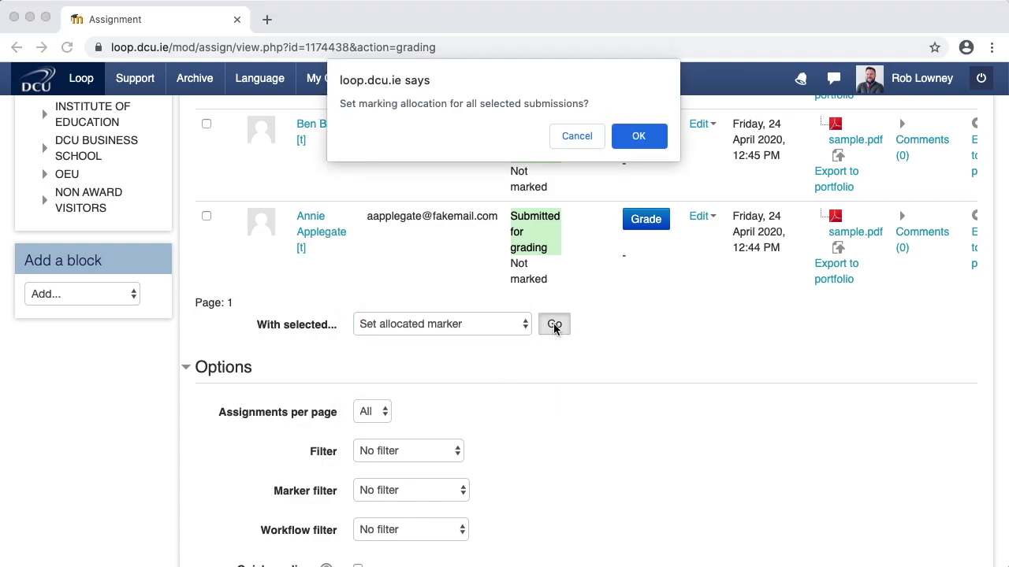
Confirm the allocation, choose the other teacher as Allocated Marker, and save for the seven submissions
{"action": "left_click", "coordinate": [643, 141]}
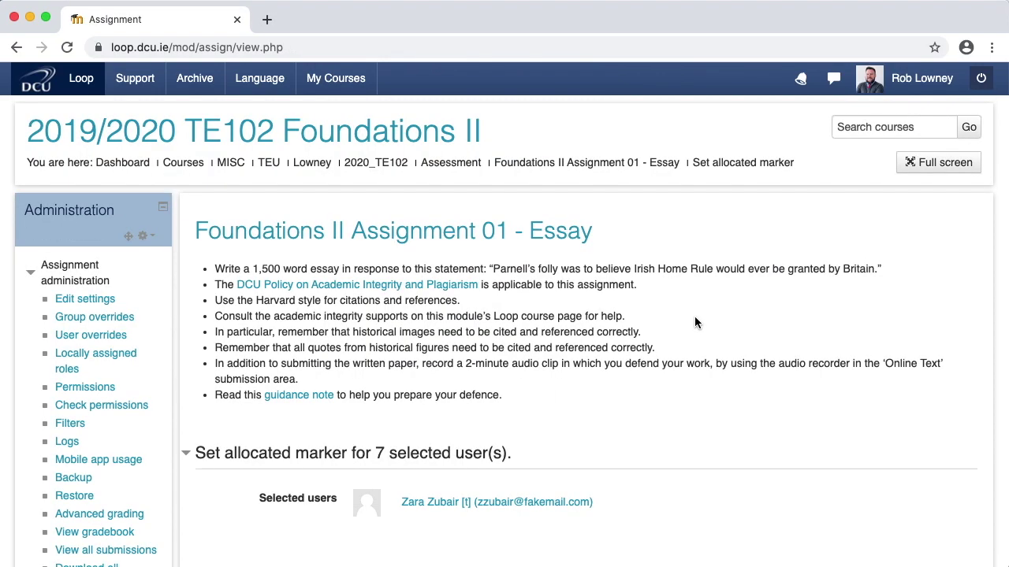
{"action": "scroll", "coordinate": [694, 316], "scroll_direction": "down", "scroll_amount": 5}
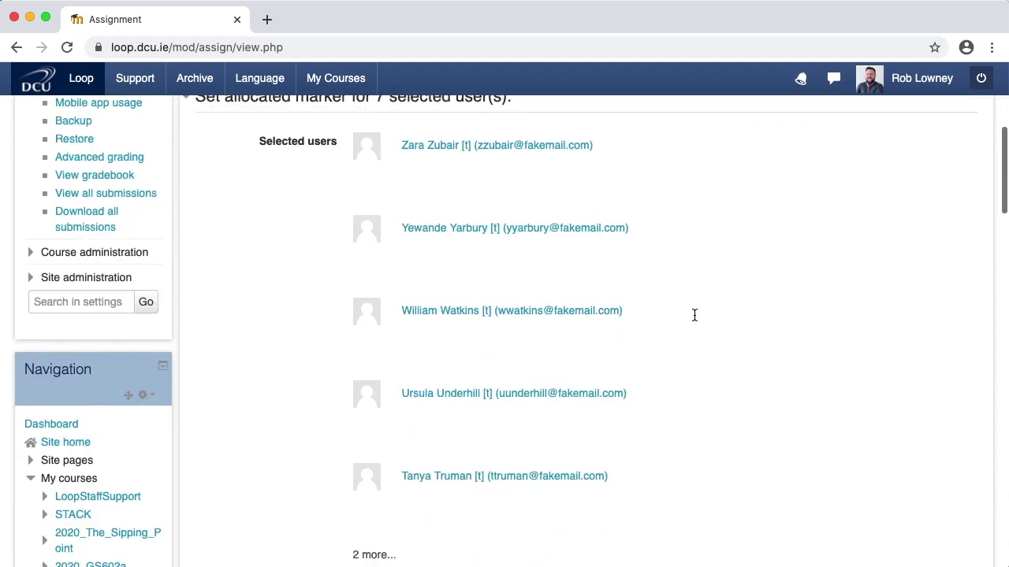
{"action": "scroll", "coordinate": [695, 315], "scroll_direction": "down", "scroll_amount": 4}
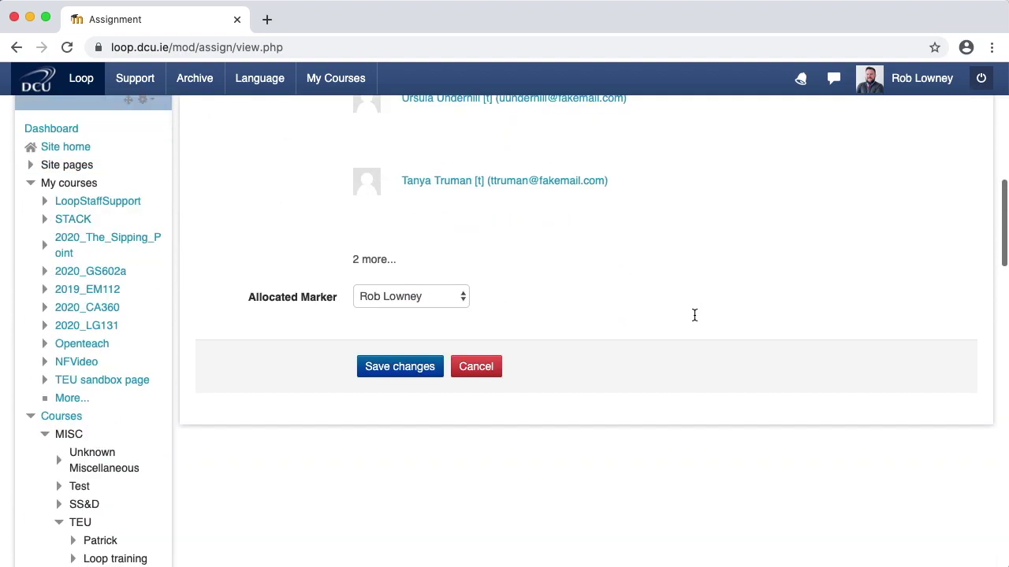
{"action": "left_click", "coordinate": [463, 298]}
{"action": "left_click", "coordinate": [454, 314]}
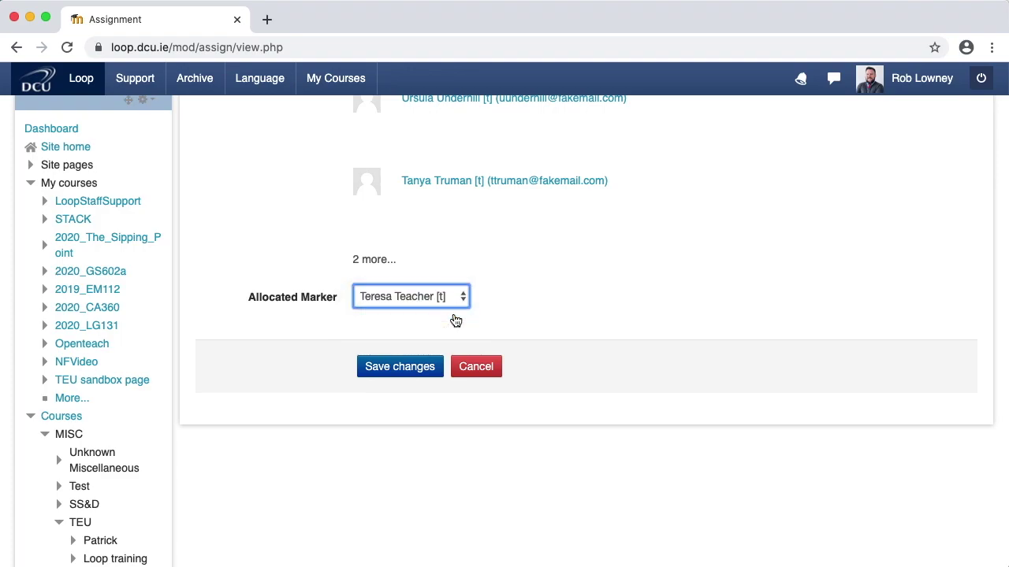
{"action": "left_click", "coordinate": [399, 370]}
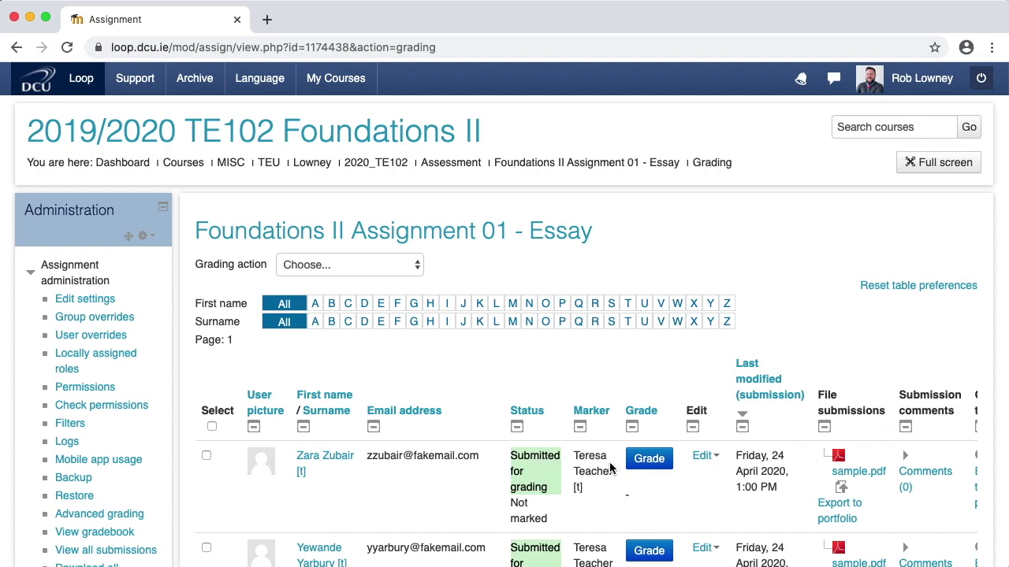
Set Assignments per page to 10 in the grading table's Options
{"action": "scroll", "coordinate": [611, 469], "scroll_direction": "down", "scroll_amount": 1}
{"action": "scroll", "coordinate": [611, 468], "scroll_direction": "down", "scroll_amount": 3}
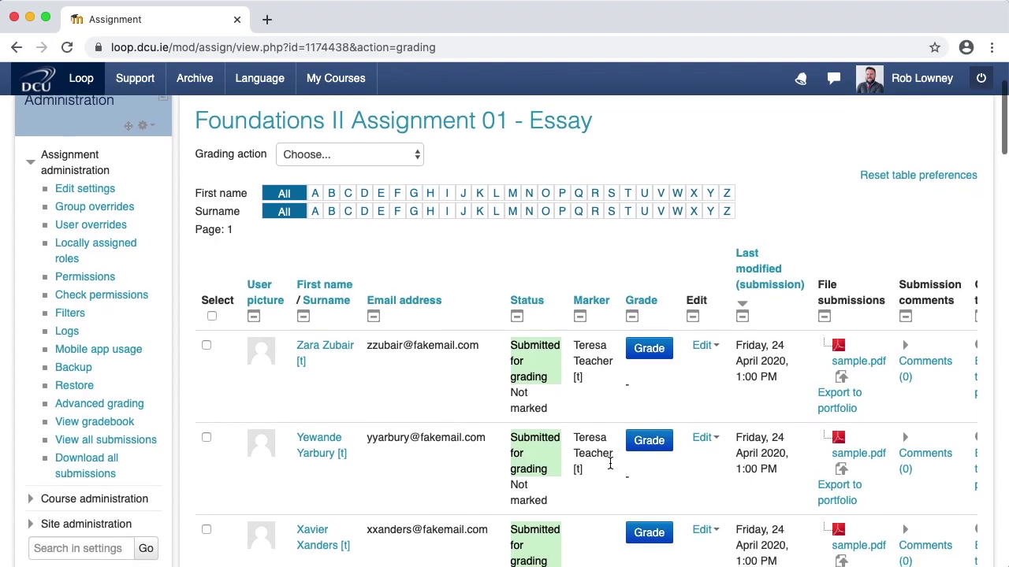
{"action": "scroll", "coordinate": [610, 468], "scroll_direction": "down", "scroll_amount": 15}
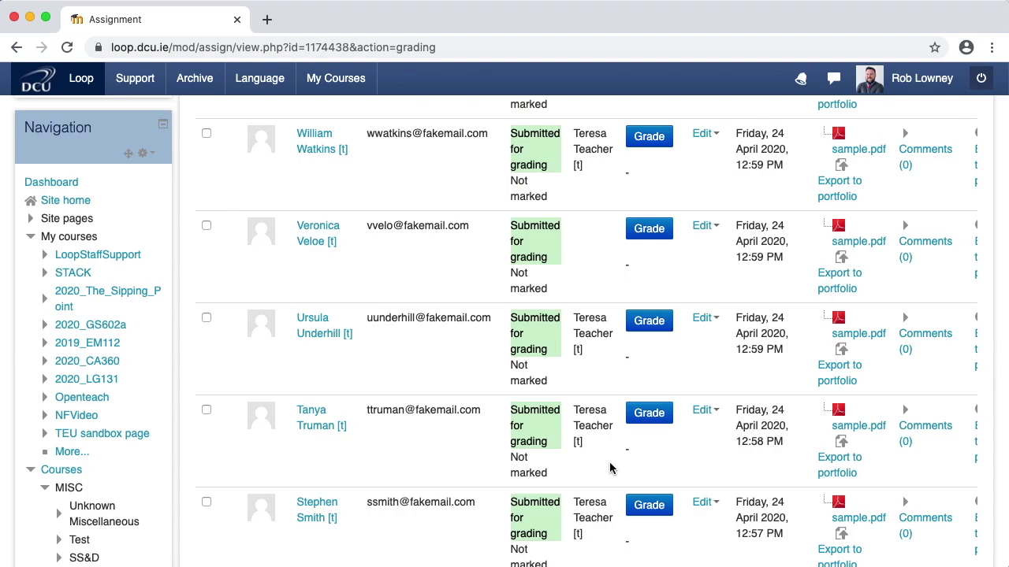
{"action": "scroll", "coordinate": [611, 468], "scroll_direction": "down", "scroll_amount": 1}
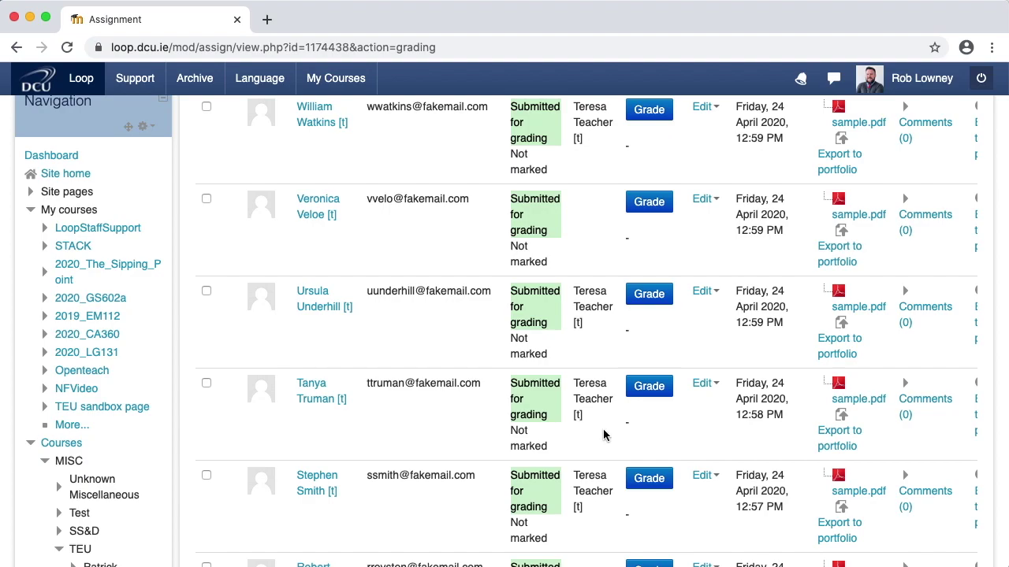
{"action": "scroll", "coordinate": [604, 435], "scroll_direction": "down", "scroll_amount": 20}
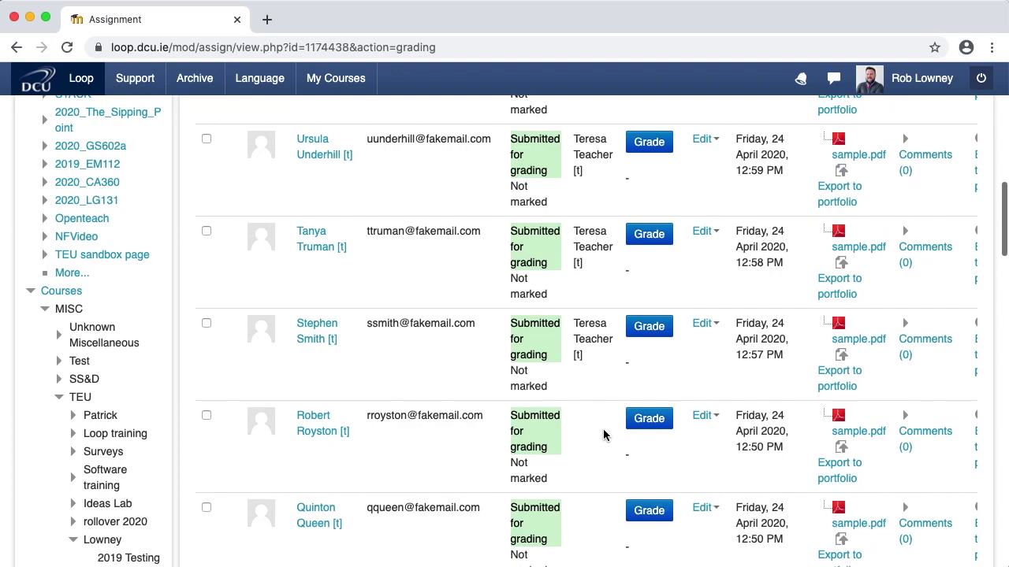
{"action": "scroll", "coordinate": [604, 435], "scroll_direction": "down", "scroll_amount": 10}
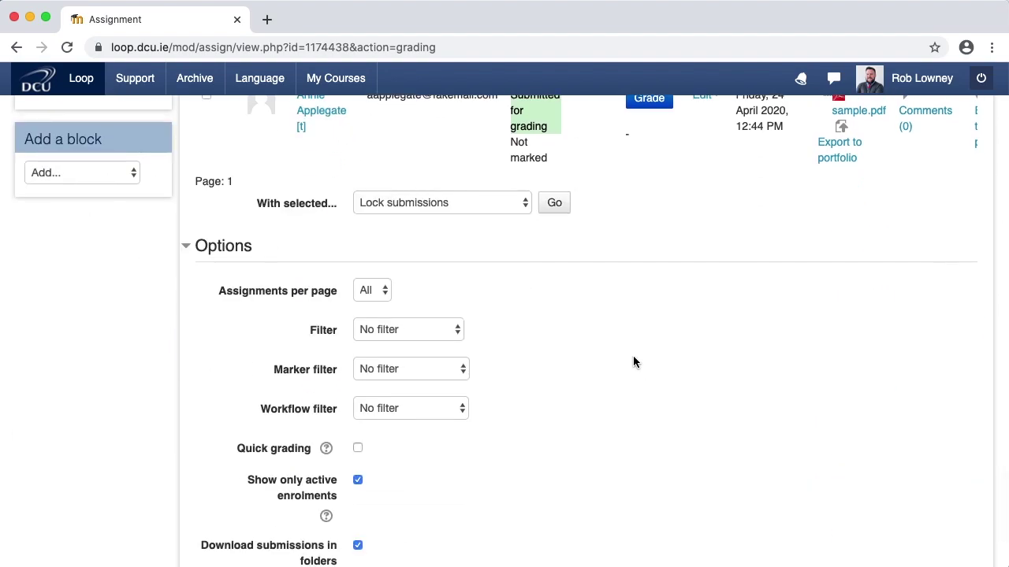
{"action": "left_click", "coordinate": [388, 297]}
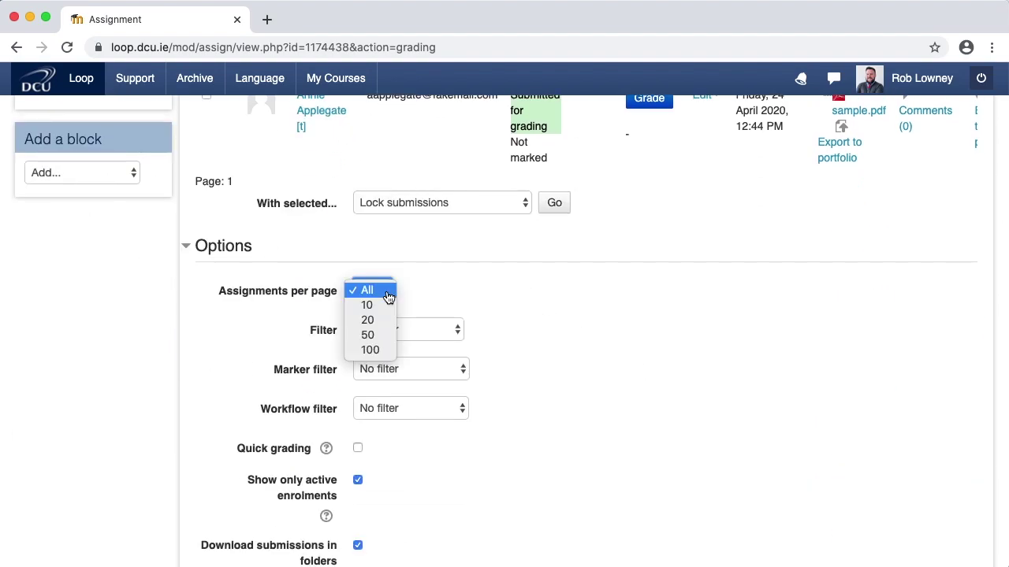
{"action": "left_click", "coordinate": [387, 305]}
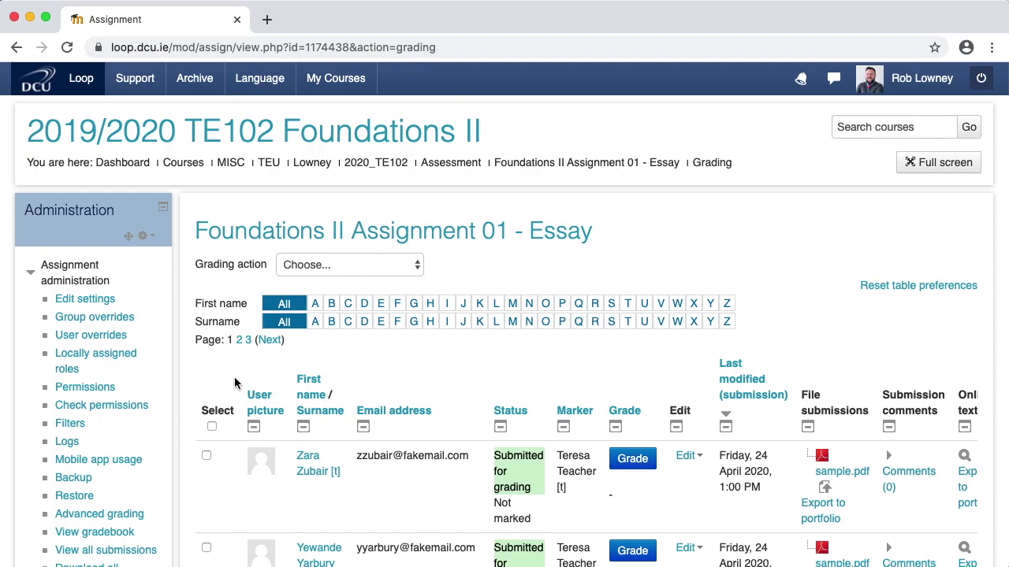
Select all ten submissions on page 1 and save one teacher as their allocated marker
{"action": "left_click", "coordinate": [212, 428]}
{"action": "scroll", "coordinate": [190, 438], "scroll_direction": "down", "scroll_amount": 10}
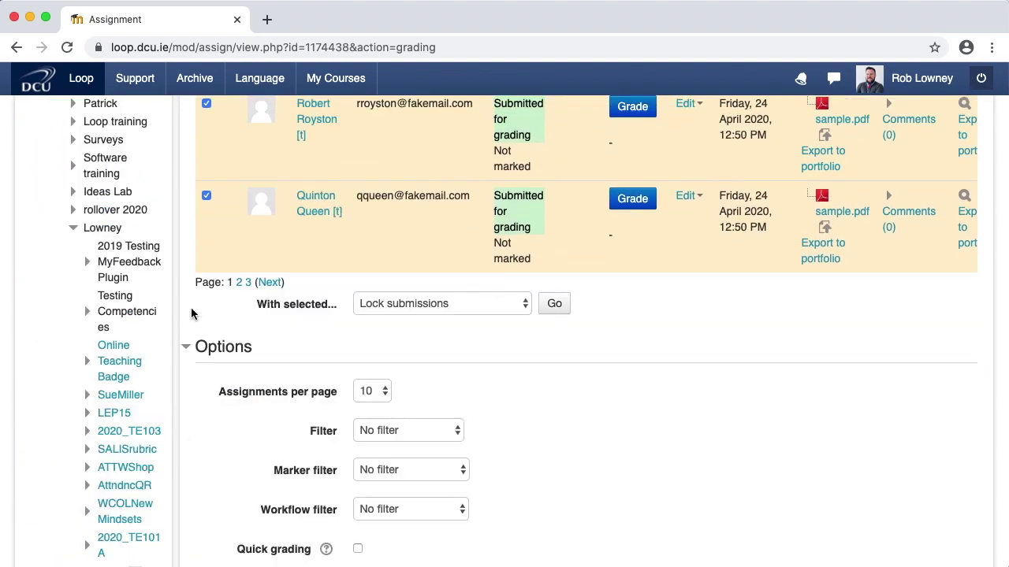
{"action": "left_click", "coordinate": [524, 304]}
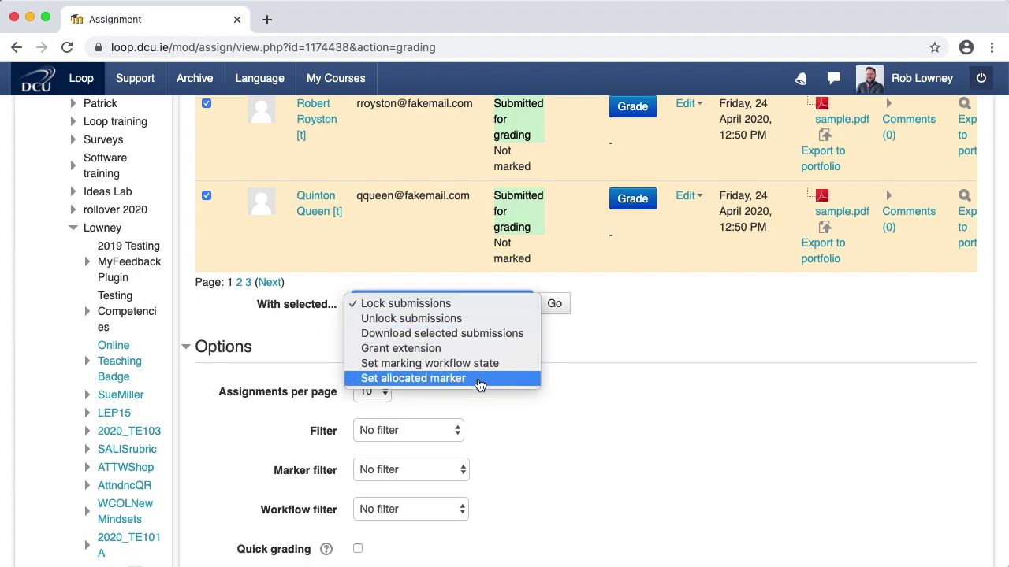
{"action": "left_click", "coordinate": [479, 383]}
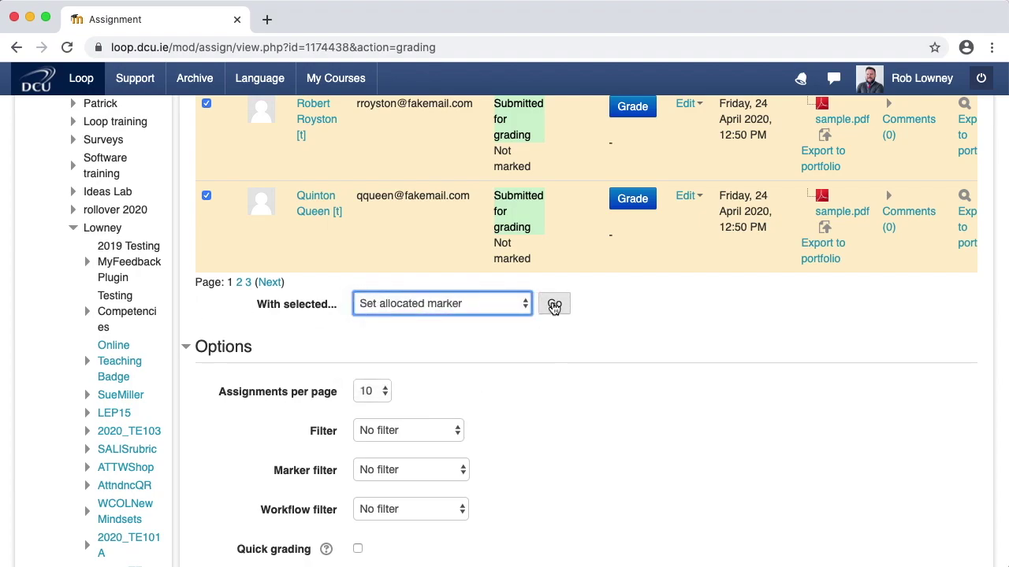
{"action": "left_click", "coordinate": [554, 304]}
{"action": "left_click", "coordinate": [639, 136]}
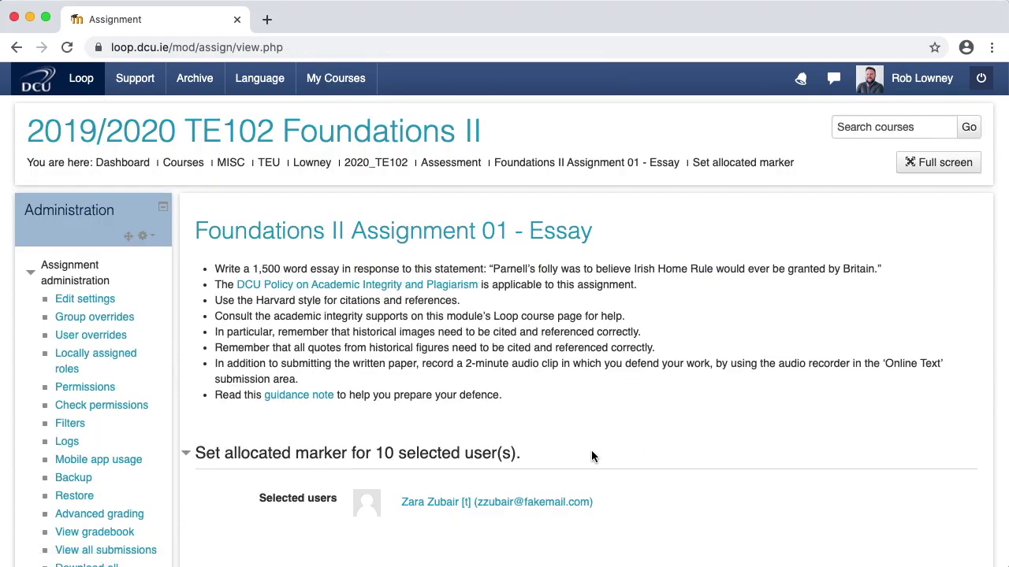
{"action": "scroll", "coordinate": [592, 456], "scroll_direction": "down", "scroll_amount": 1}
{"action": "scroll", "coordinate": [591, 457], "scroll_direction": "down", "scroll_amount": 6}
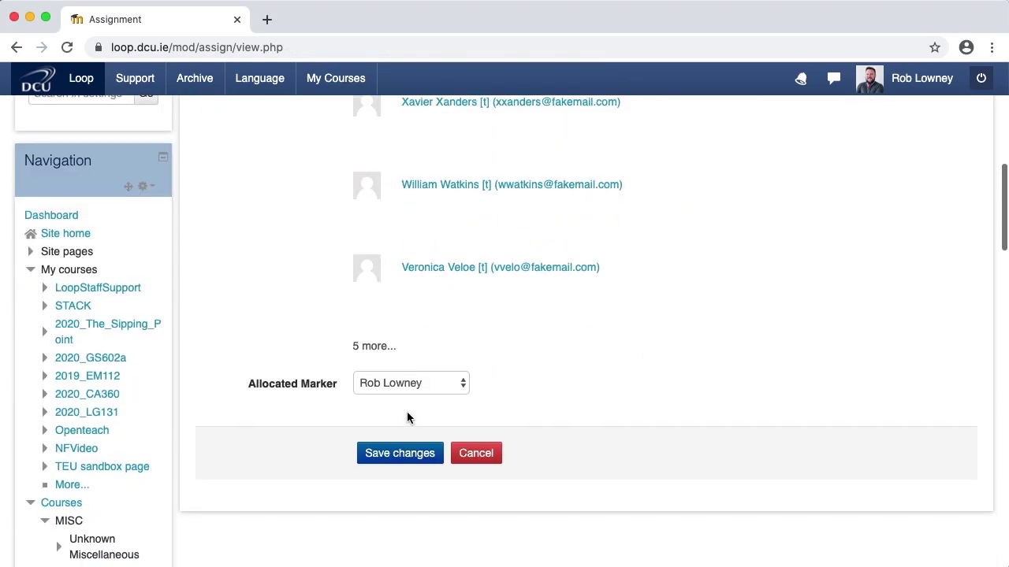
{"action": "left_click", "coordinate": [425, 394]}
{"action": "left_click", "coordinate": [441, 398]}
{"action": "left_click", "coordinate": [399, 457]}
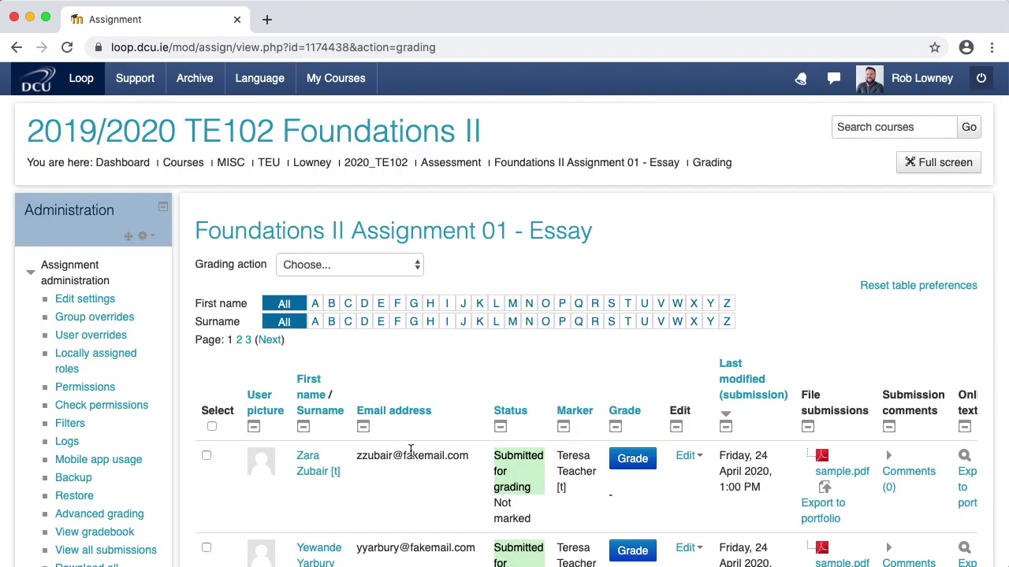
On page 2, select all ten submissions and save a different teacher as their allocated marker
{"action": "left_click", "coordinate": [239, 339]}
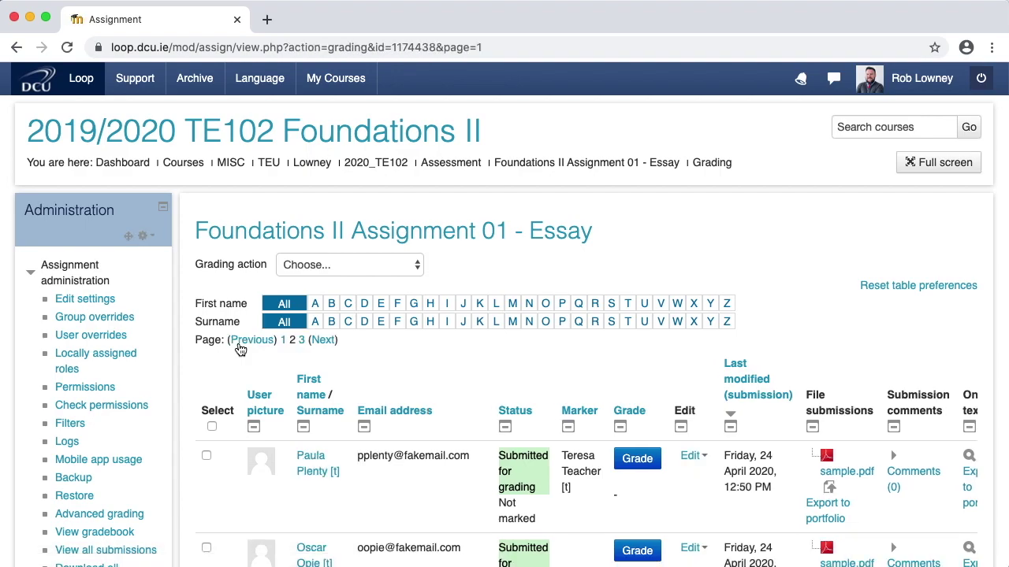
{"action": "left_click", "coordinate": [212, 428]}
{"action": "scroll", "coordinate": [210, 441], "scroll_direction": "down", "scroll_amount": 15}
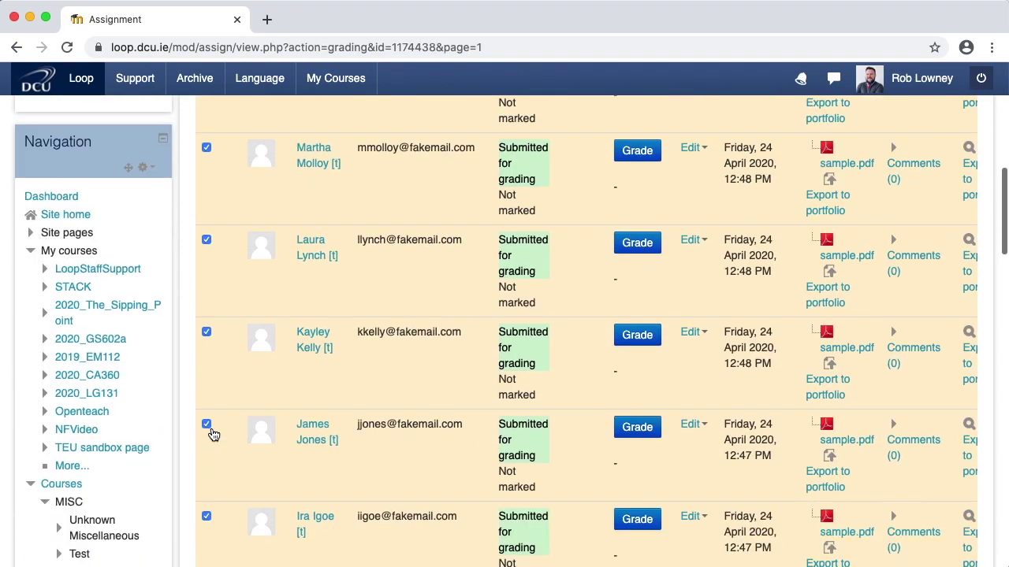
{"action": "left_click", "coordinate": [520, 214]}
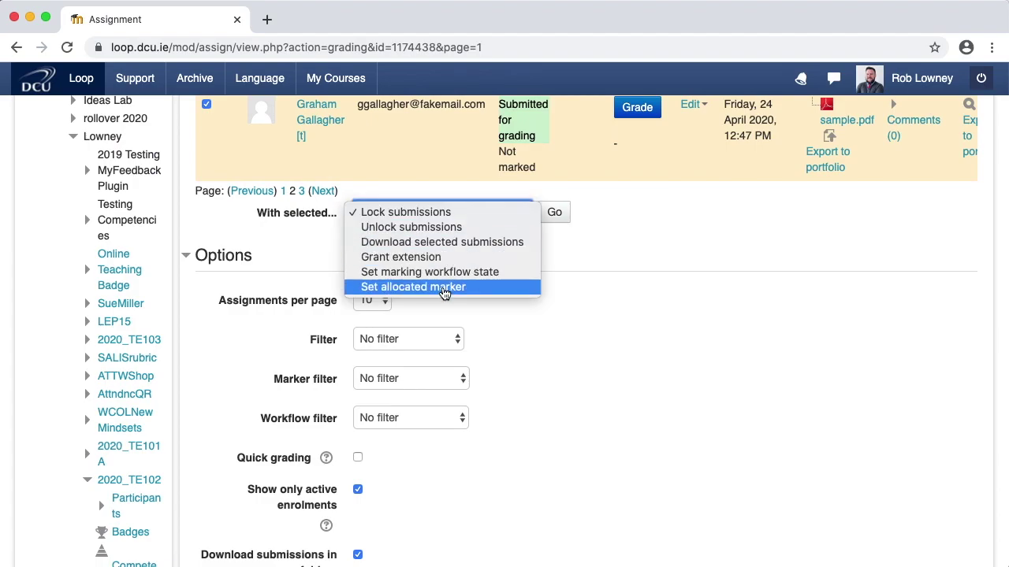
{"action": "left_click", "coordinate": [413, 287]}
{"action": "left_click", "coordinate": [554, 212]}
{"action": "left_click", "coordinate": [626, 144]}
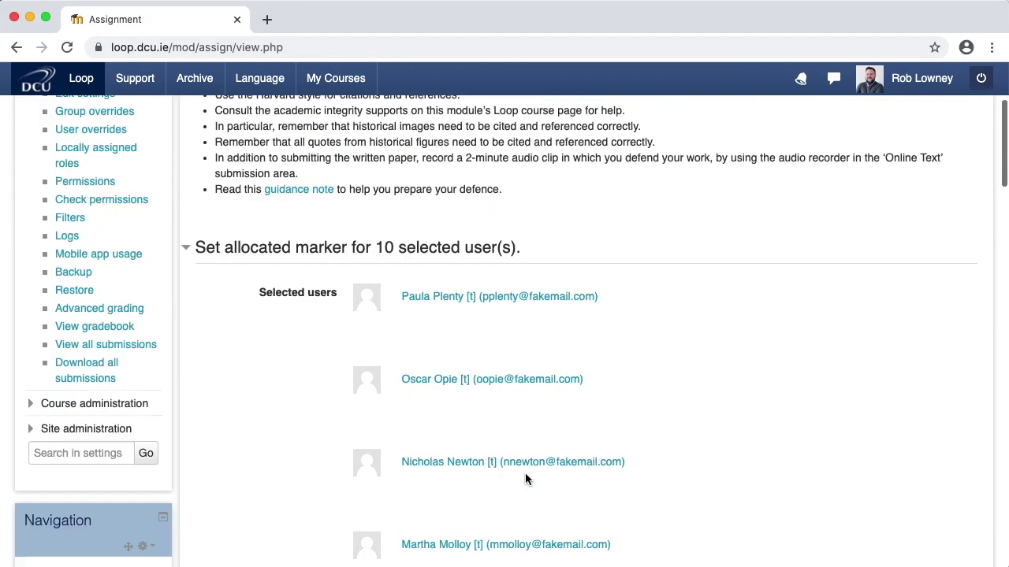
{"action": "scroll", "coordinate": [528, 473], "scroll_direction": "down", "scroll_amount": 5}
{"action": "left_click", "coordinate": [441, 408]}
{"action": "left_click", "coordinate": [446, 438]}
{"action": "left_click", "coordinate": [418, 479]}
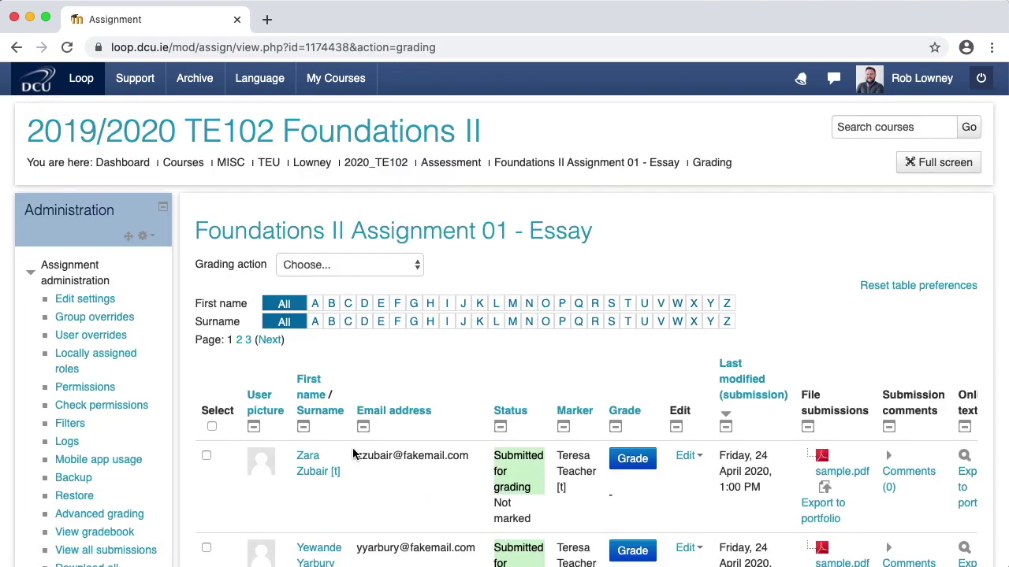
On page 3, select all submissions and save them with yourself as allocated marker
{"action": "left_click", "coordinate": [248, 341]}
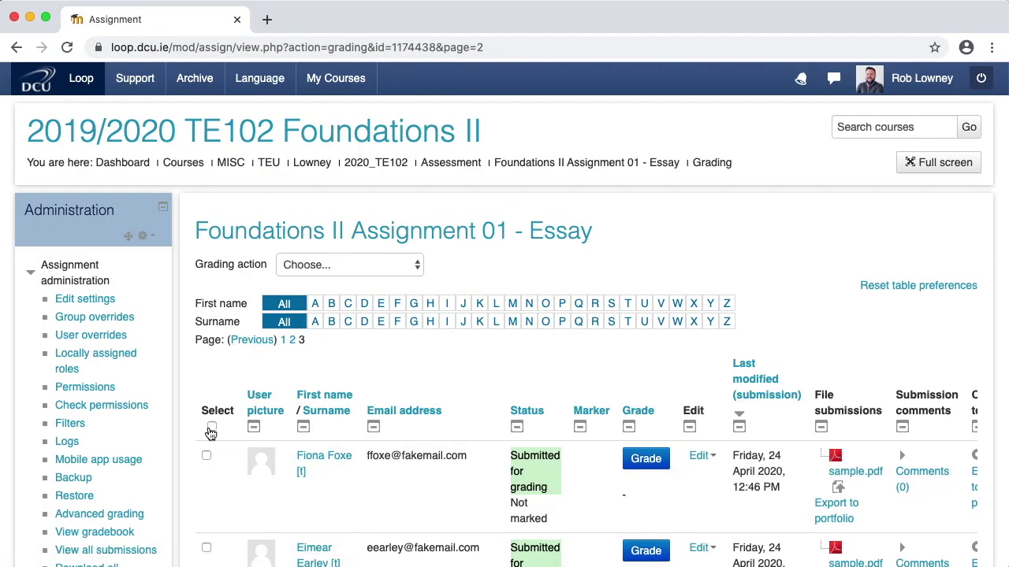
{"action": "left_click", "coordinate": [210, 427]}
{"action": "scroll", "coordinate": [190, 446], "scroll_direction": "down", "scroll_amount": 3}
{"action": "scroll", "coordinate": [190, 442], "scroll_direction": "down", "scroll_amount": 5}
{"action": "left_click", "coordinate": [410, 421]}
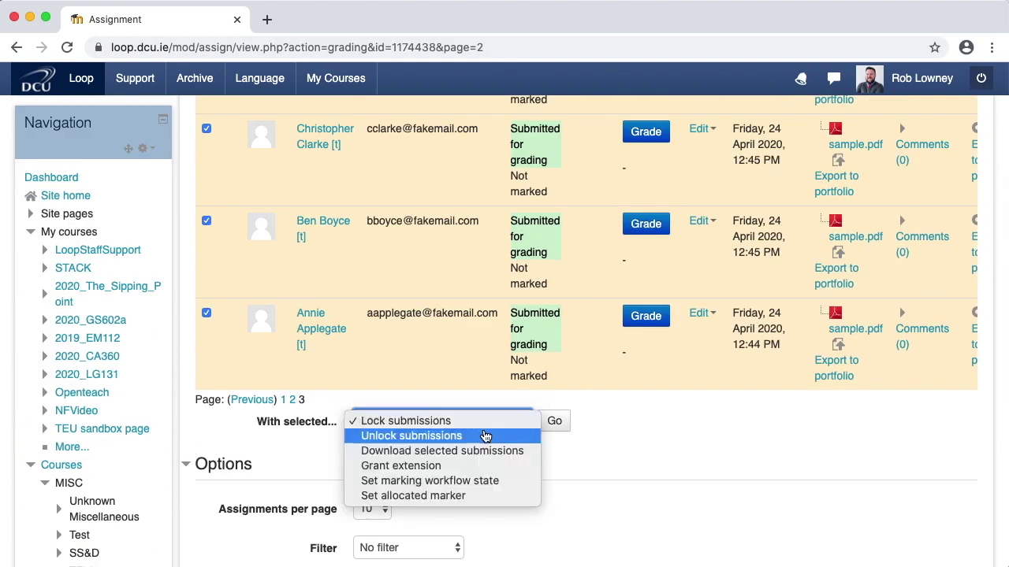
{"action": "left_click", "coordinate": [426, 496]}
{"action": "left_click", "coordinate": [555, 421]}
{"action": "left_click", "coordinate": [646, 136]}
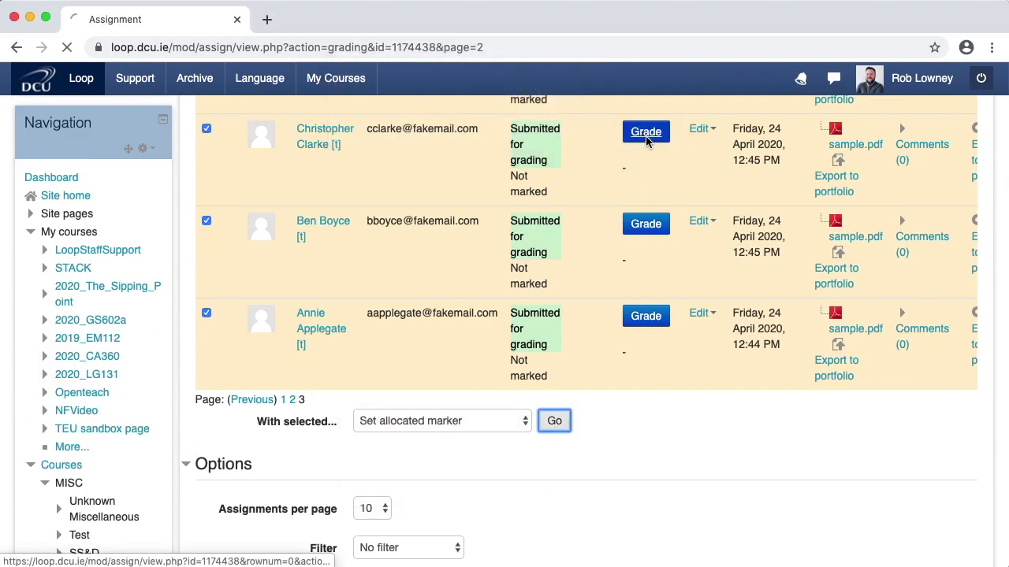
{"action": "scroll", "coordinate": [641, 348], "scroll_direction": "down", "scroll_amount": 7}
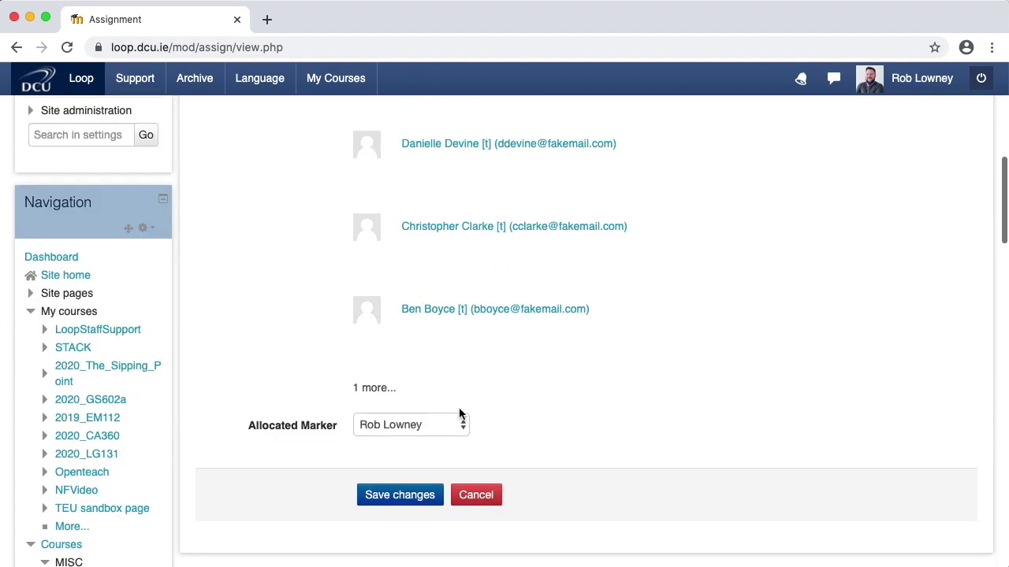
{"action": "left_click", "coordinate": [408, 498]}
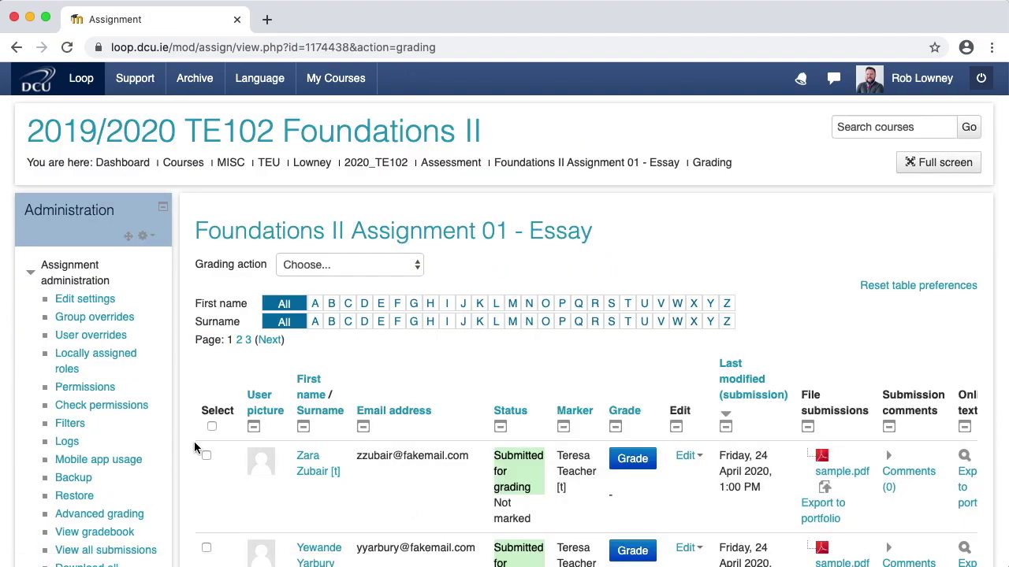
Set Assignments per page back to All in the grading table's Options
{"action": "scroll", "coordinate": [195, 447], "scroll_direction": "down", "scroll_amount": 3}
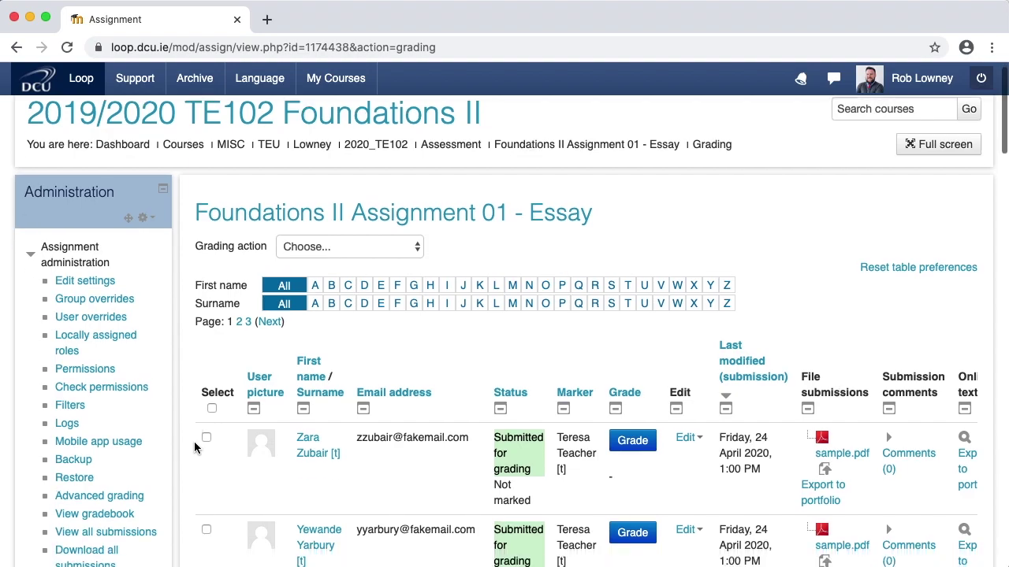
{"action": "scroll", "coordinate": [195, 448], "scroll_direction": "down", "scroll_amount": 10}
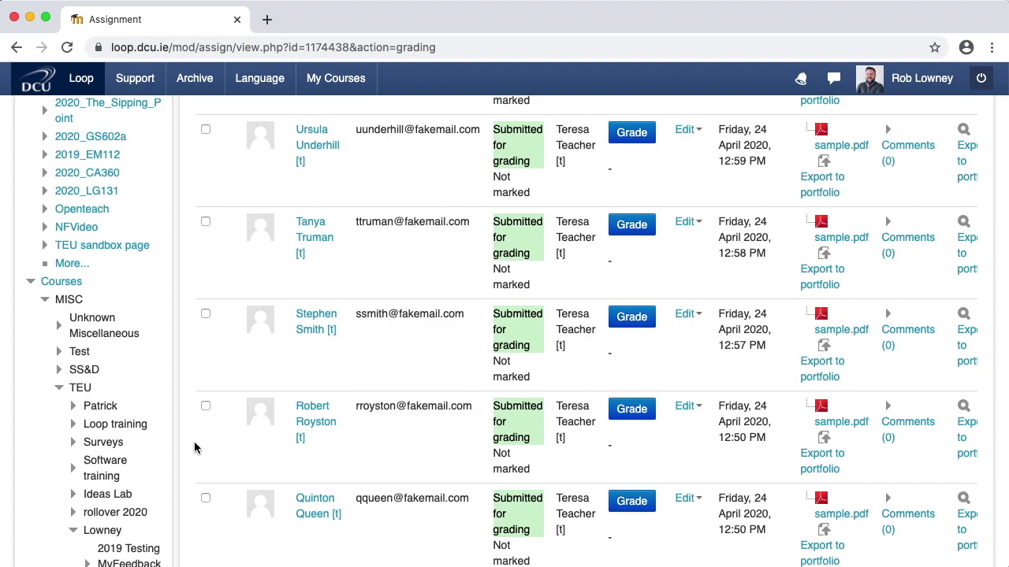
{"action": "scroll", "coordinate": [193, 450], "scroll_direction": "down", "scroll_amount": 8}
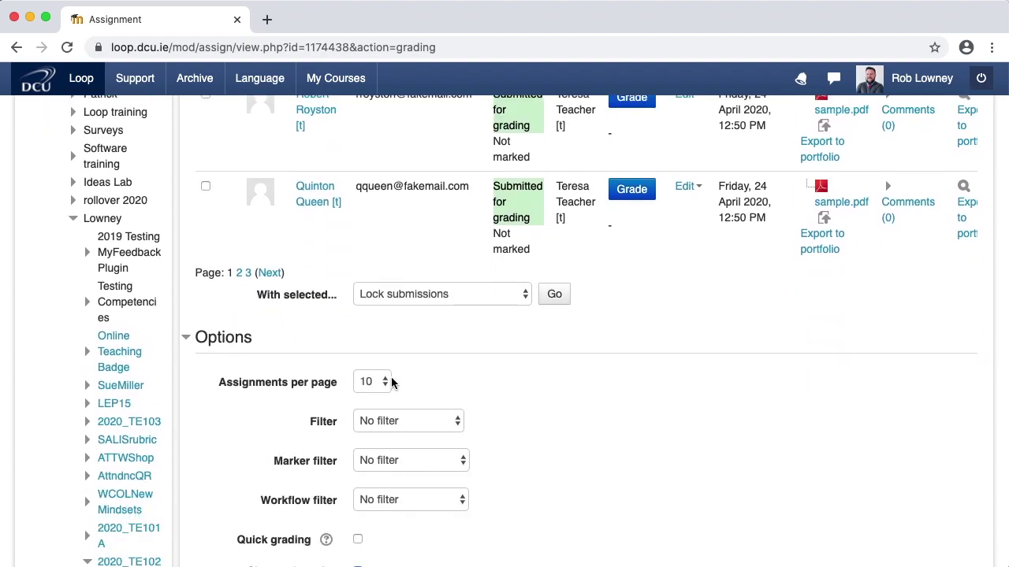
{"action": "left_click", "coordinate": [390, 384]}
{"action": "left_click", "coordinate": [368, 365]}
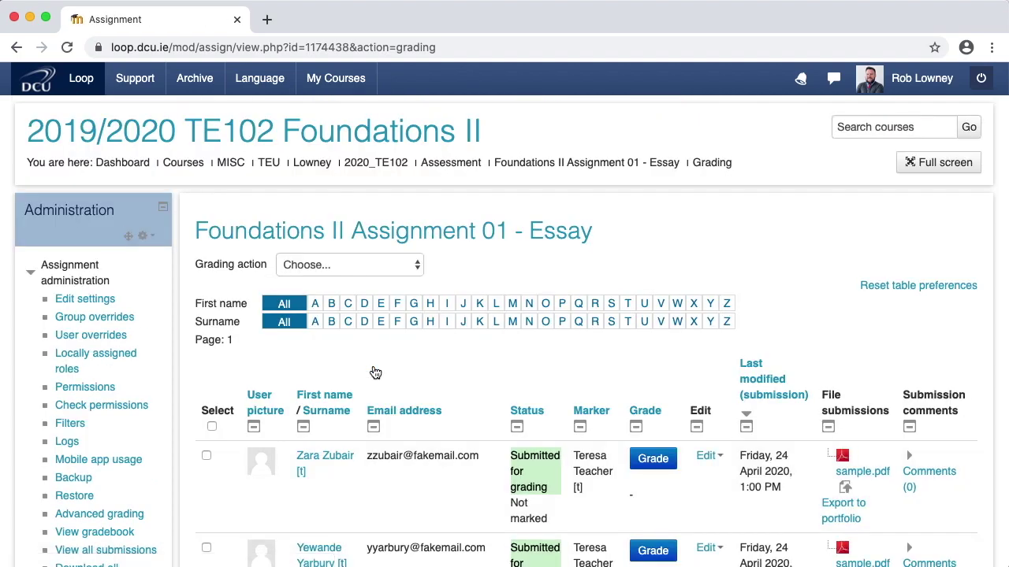
Scroll through the full table checking every row's Marker column
{"action": "scroll", "coordinate": [618, 479], "scroll_direction": "down", "scroll_amount": 3}
{"action": "scroll", "coordinate": [619, 479], "scroll_direction": "down", "scroll_amount": 18}
{"action": "scroll", "coordinate": [619, 479], "scroll_direction": "down", "scroll_amount": 13}
{"action": "scroll", "coordinate": [619, 479], "scroll_direction": "down", "scroll_amount": 19}
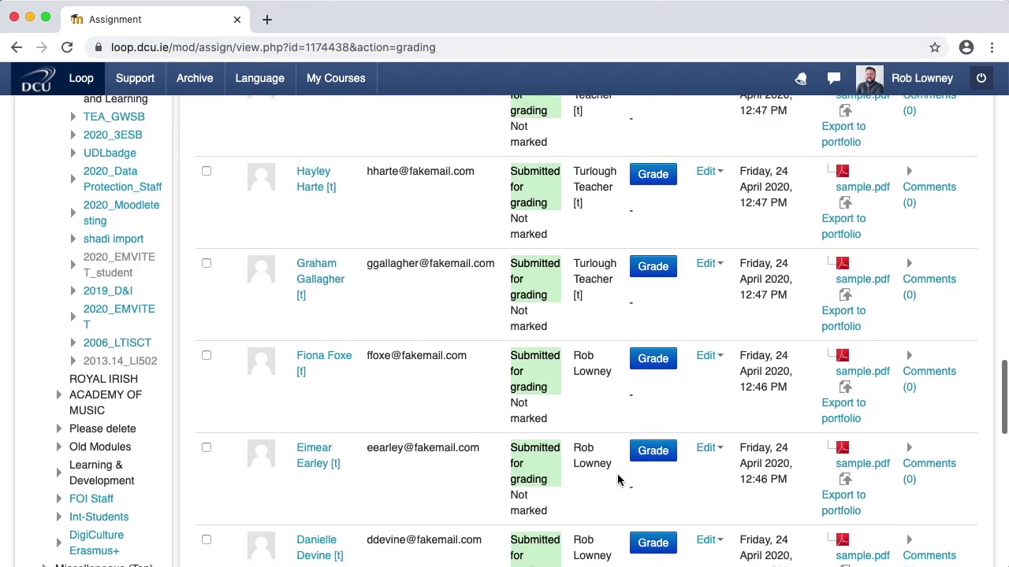
{"action": "scroll", "coordinate": [619, 479], "scroll_direction": "down", "scroll_amount": 5}
{"action": "scroll", "coordinate": [618, 479], "scroll_direction": "down", "scroll_amount": 6}
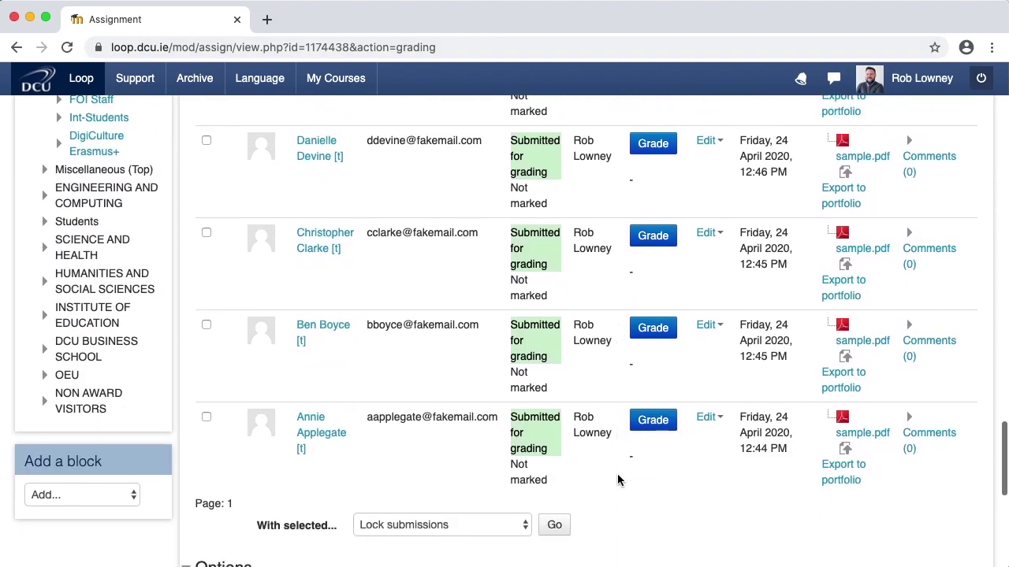
{"action": "scroll", "coordinate": [619, 479], "scroll_direction": "down", "scroll_amount": 1}
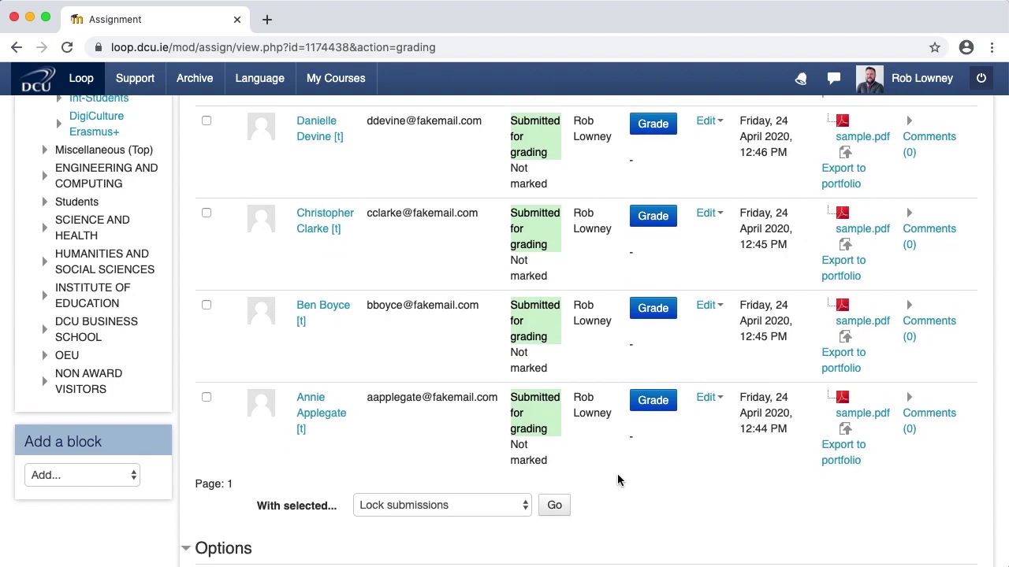
{"action": "scroll", "coordinate": [619, 479], "scroll_direction": "down", "scroll_amount": 1}
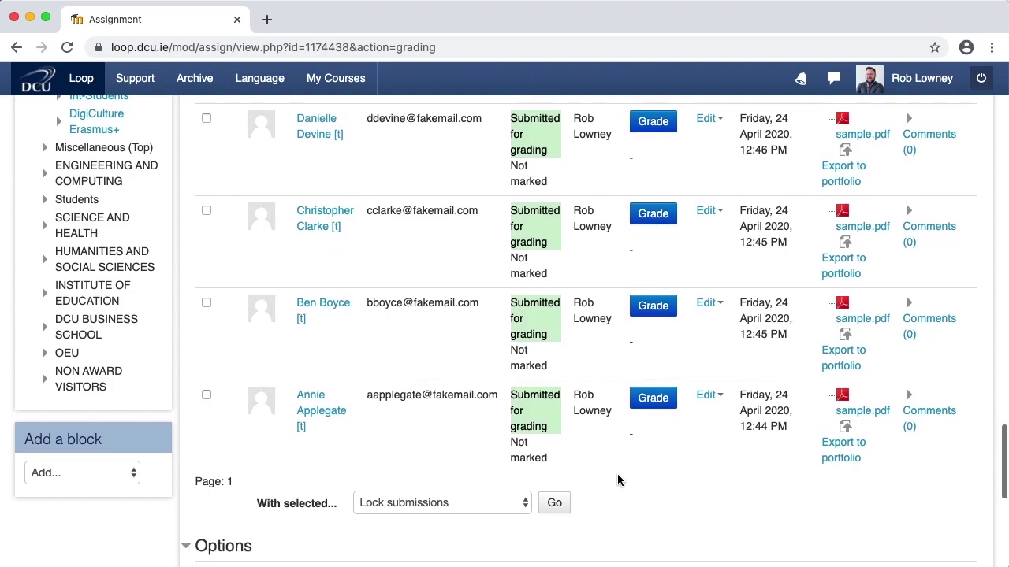
{"action": "scroll", "coordinate": [618, 479], "scroll_direction": "down", "scroll_amount": 7}
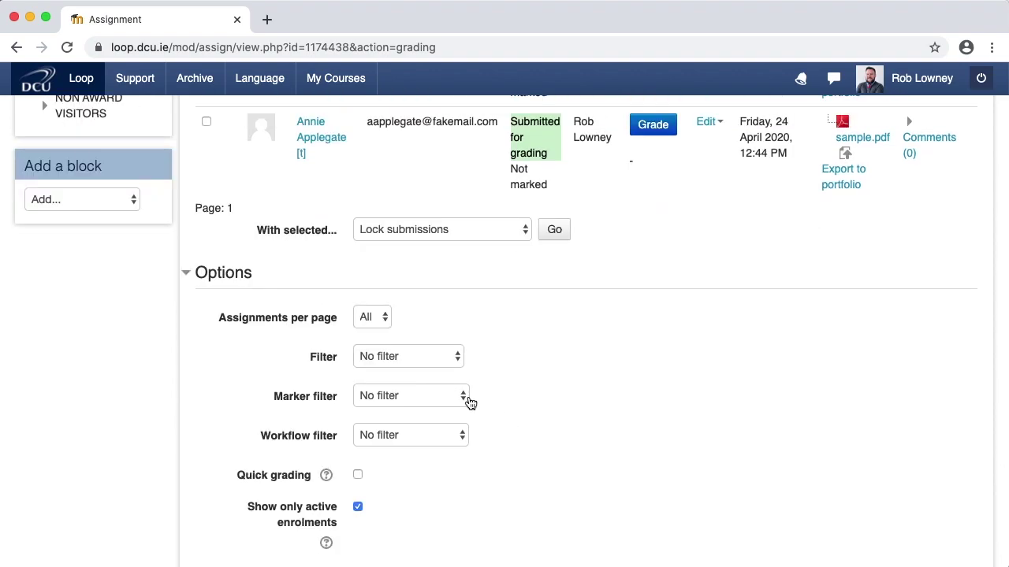
{"action": "left_click", "coordinate": [469, 403]}
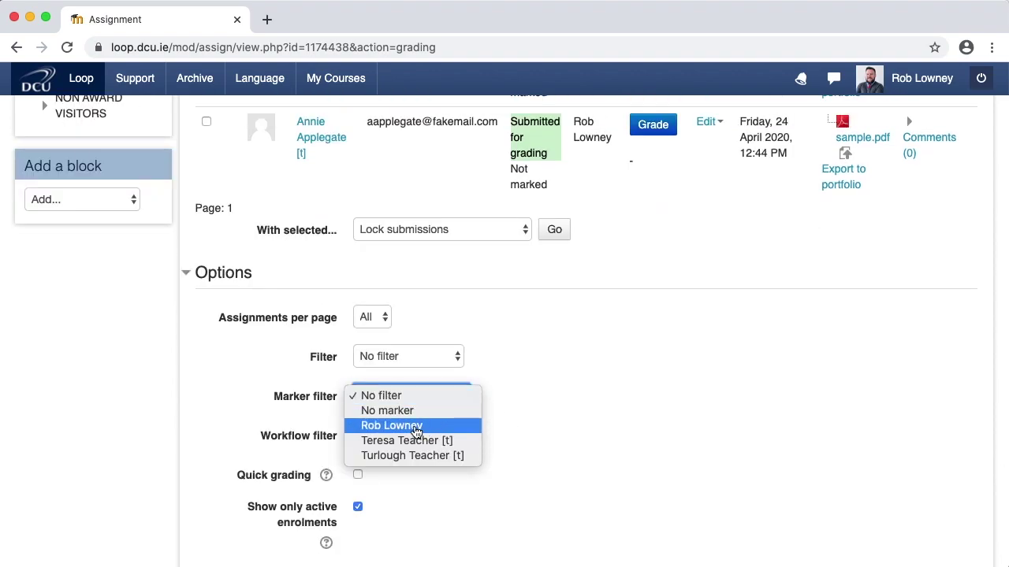
{"action": "left_click", "coordinate": [415, 430]}
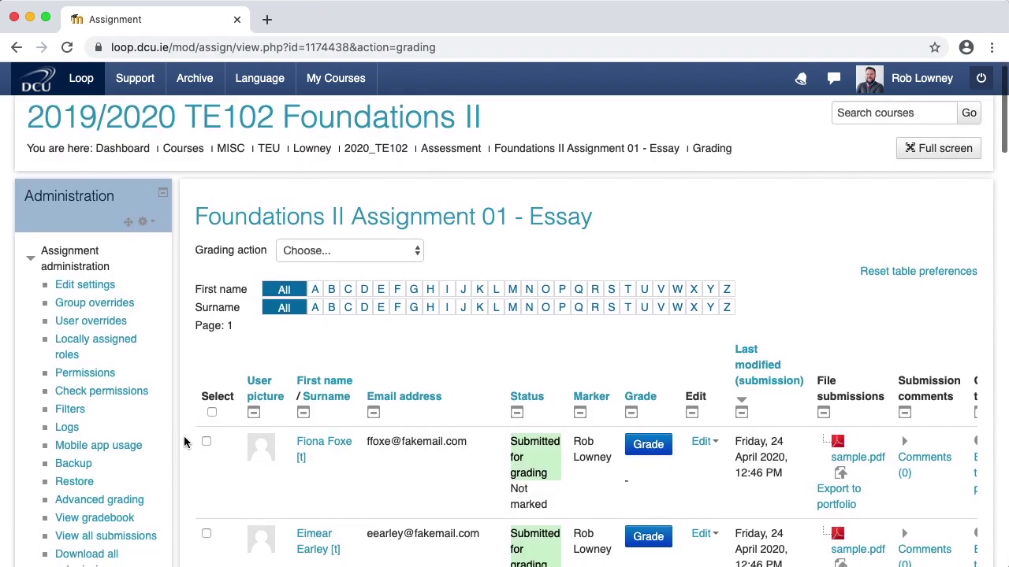
{"action": "scroll", "coordinate": [184, 442], "scroll_direction": "down", "scroll_amount": 4}
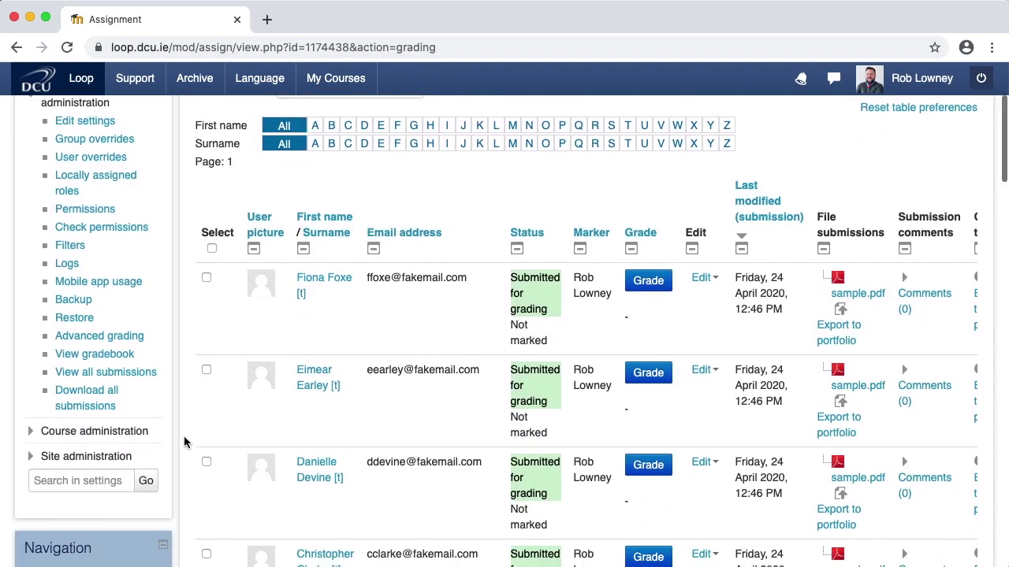
{"action": "scroll", "coordinate": [184, 443], "scroll_direction": "down", "scroll_amount": 3}
{"action": "scroll", "coordinate": [186, 443], "scroll_direction": "down", "scroll_amount": 1}
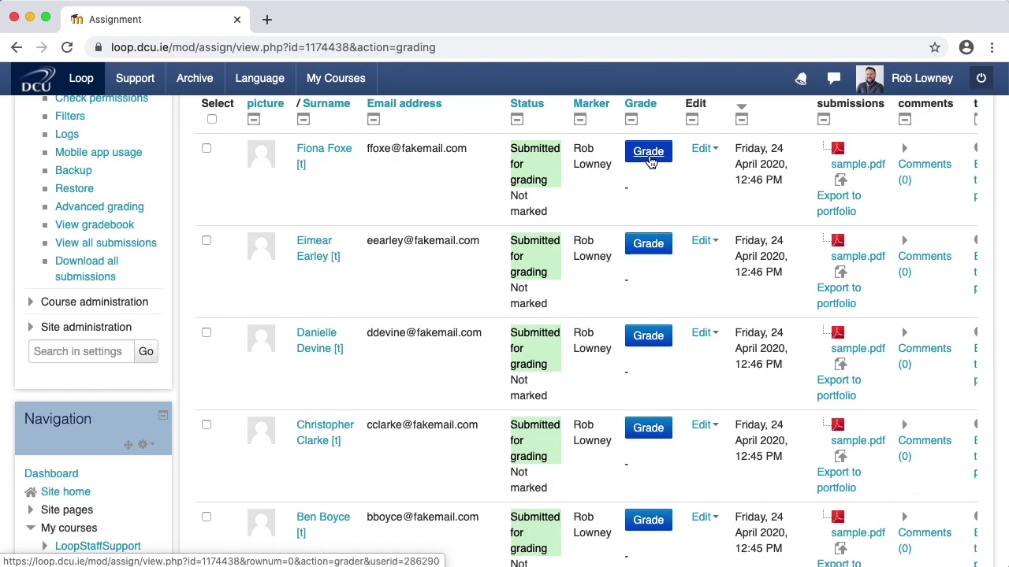
In the first student's grader, enter grade 57, choose Marking completed, and save the changes
{"action": "left_click", "coordinate": [649, 155]}
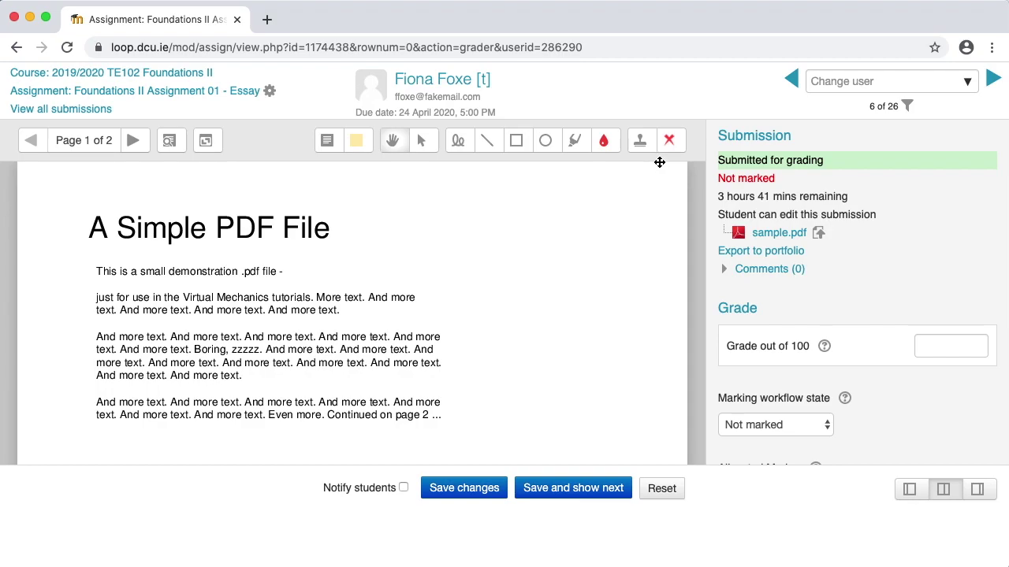
{"action": "left_click", "coordinate": [909, 489]}
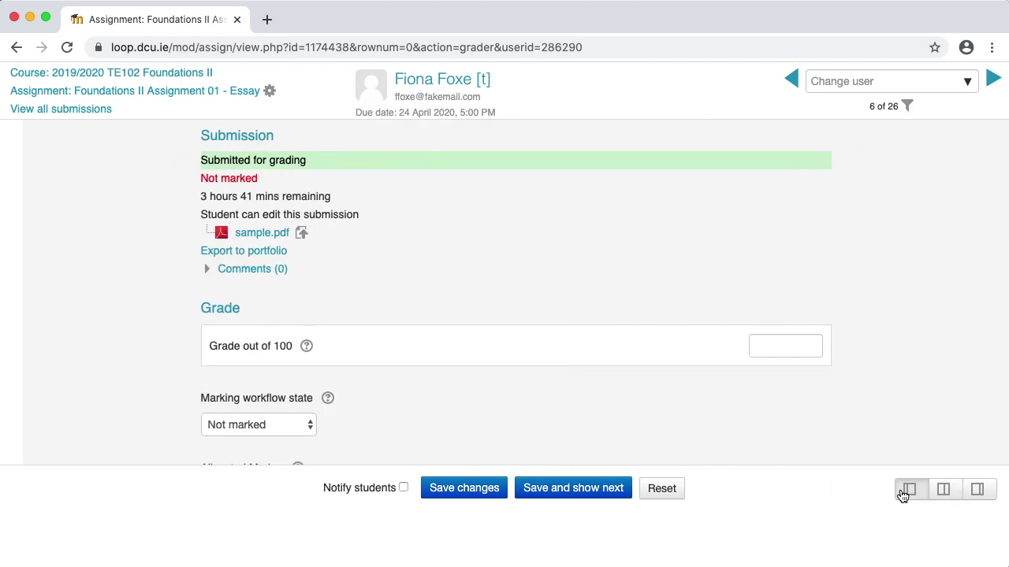
{"action": "left_click", "coordinate": [789, 342]}
{"action": "type", "text": "57"}
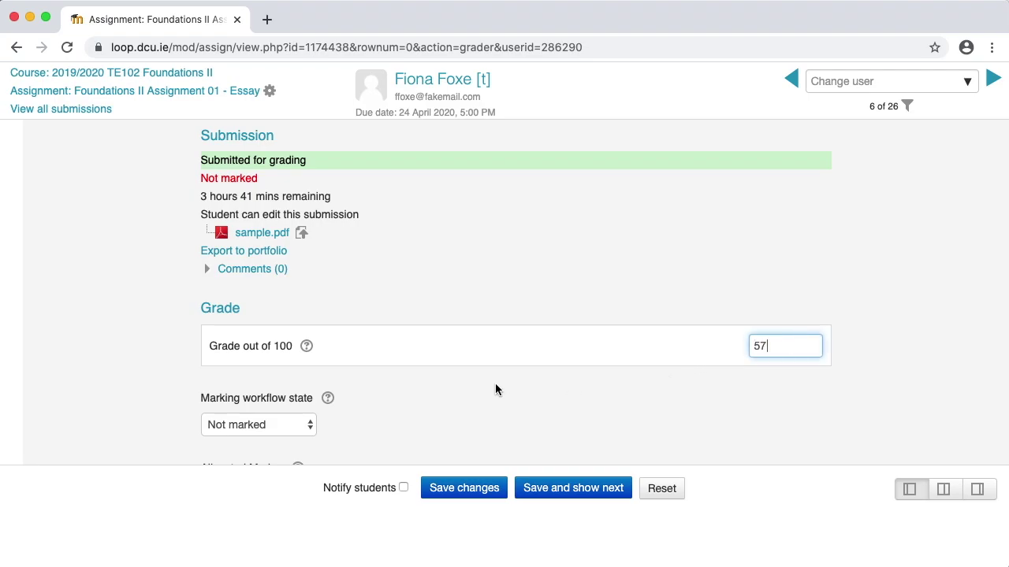
{"action": "scroll", "coordinate": [394, 390], "scroll_direction": "down", "scroll_amount": 2}
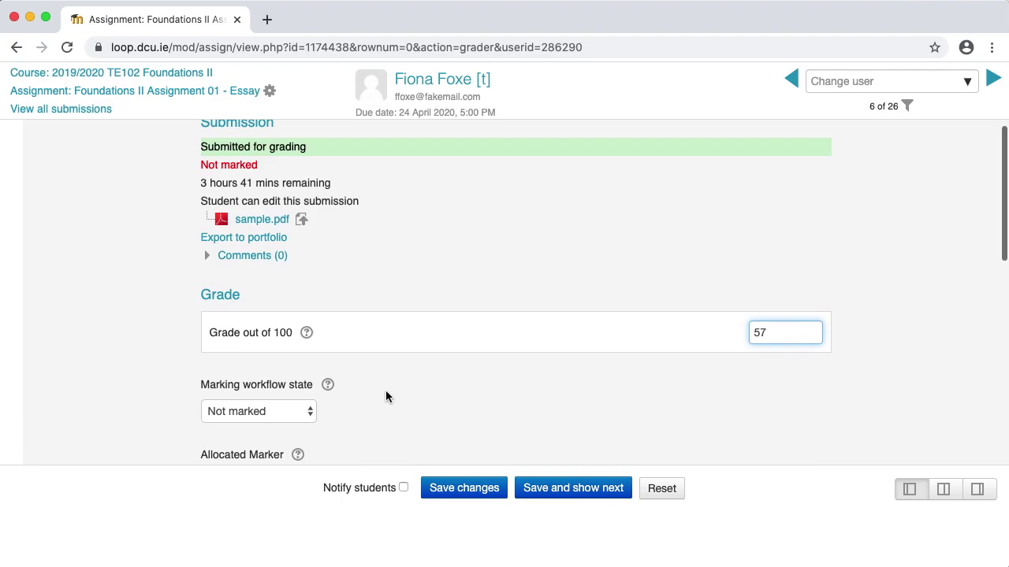
{"action": "scroll", "coordinate": [382, 394], "scroll_direction": "down", "scroll_amount": 2}
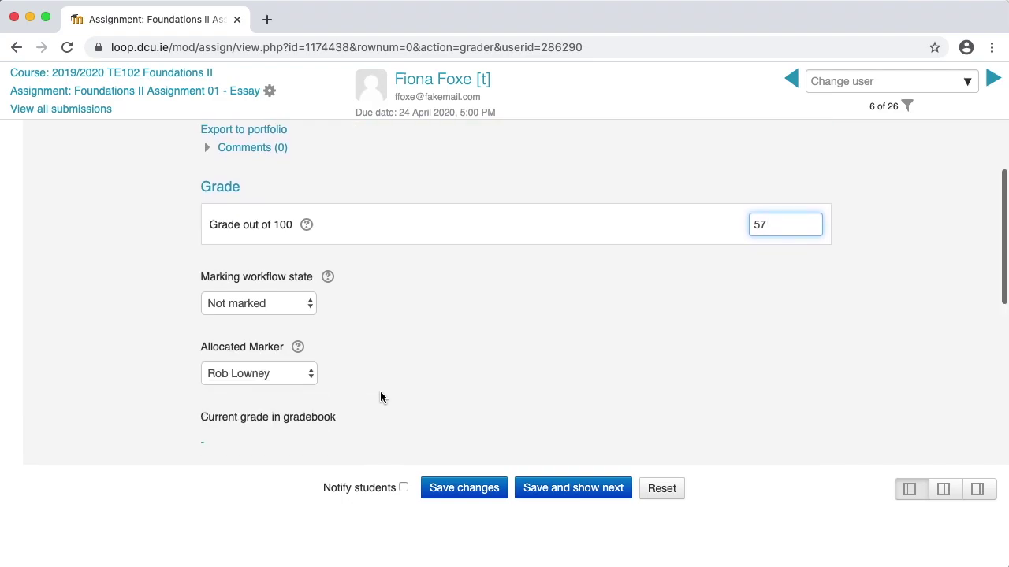
{"action": "left_click", "coordinate": [312, 305]}
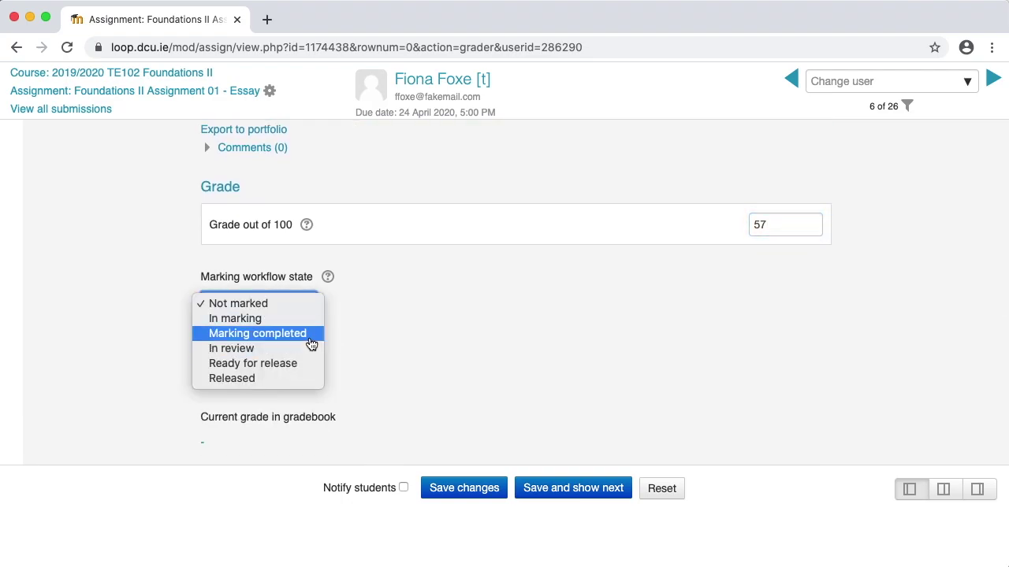
{"action": "left_click", "coordinate": [312, 334]}
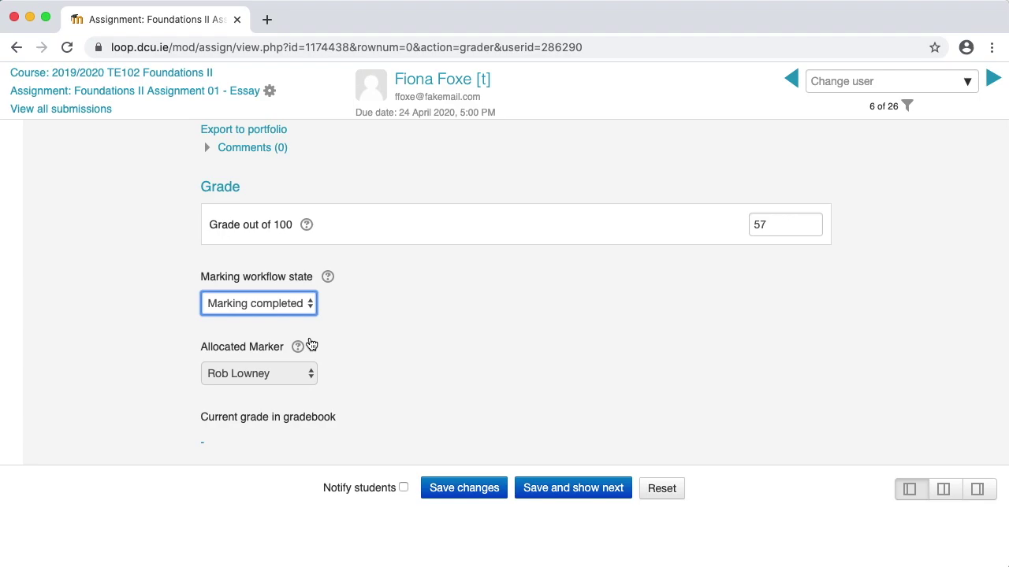
{"action": "left_click", "coordinate": [468, 488]}
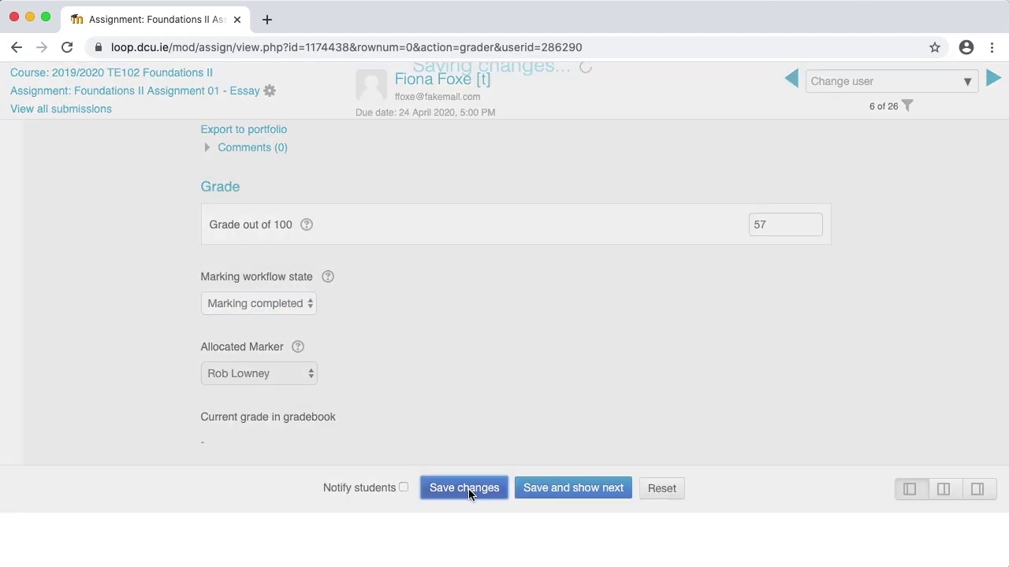
{"action": "left_click", "coordinate": [505, 371]}
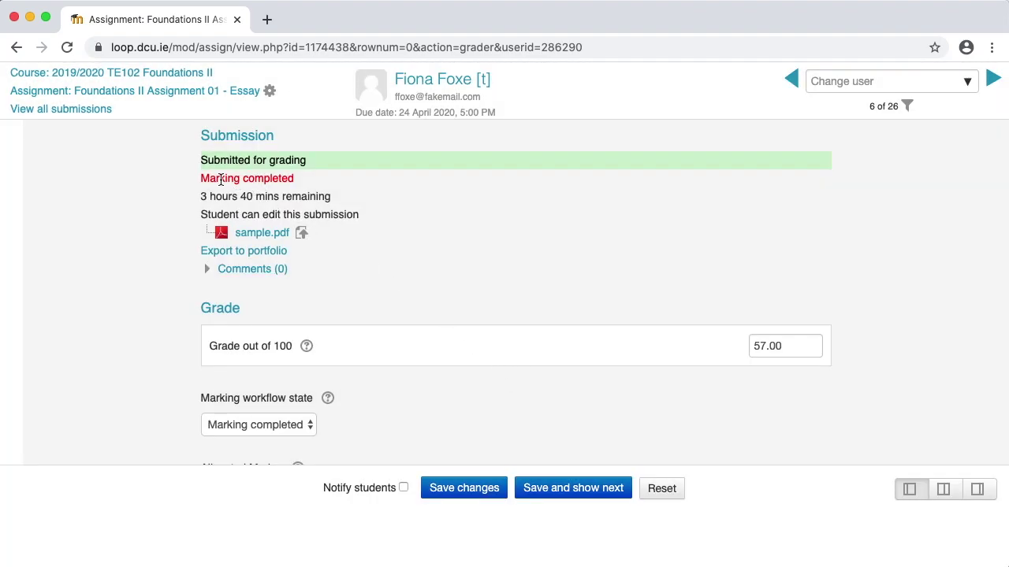
Grade the second student's submission 63 with Marking completed, save, and return to all submissions
{"action": "left_click", "coordinate": [92, 113]}
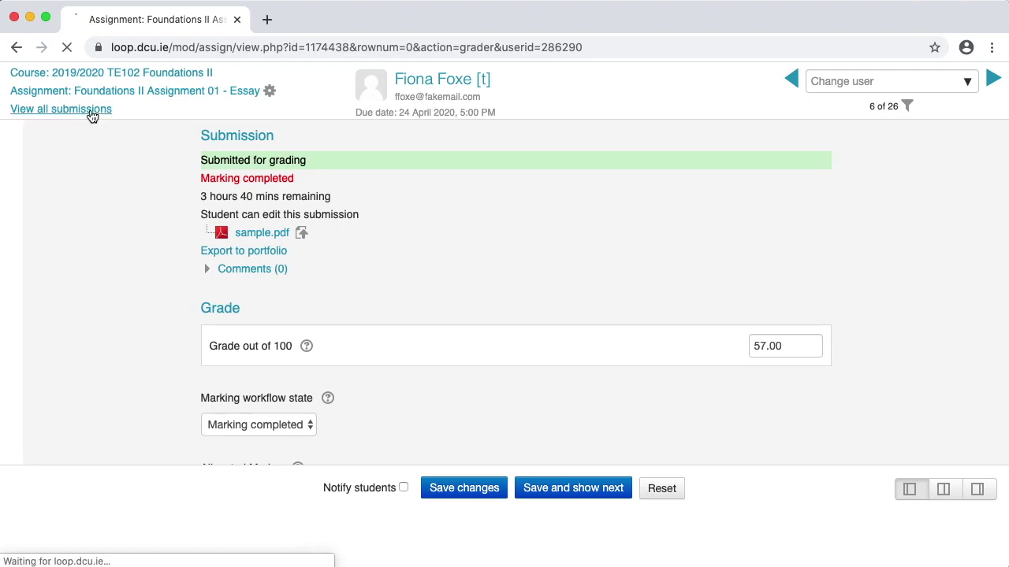
{"action": "scroll", "coordinate": [448, 501], "scroll_direction": "down", "scroll_amount": 3}
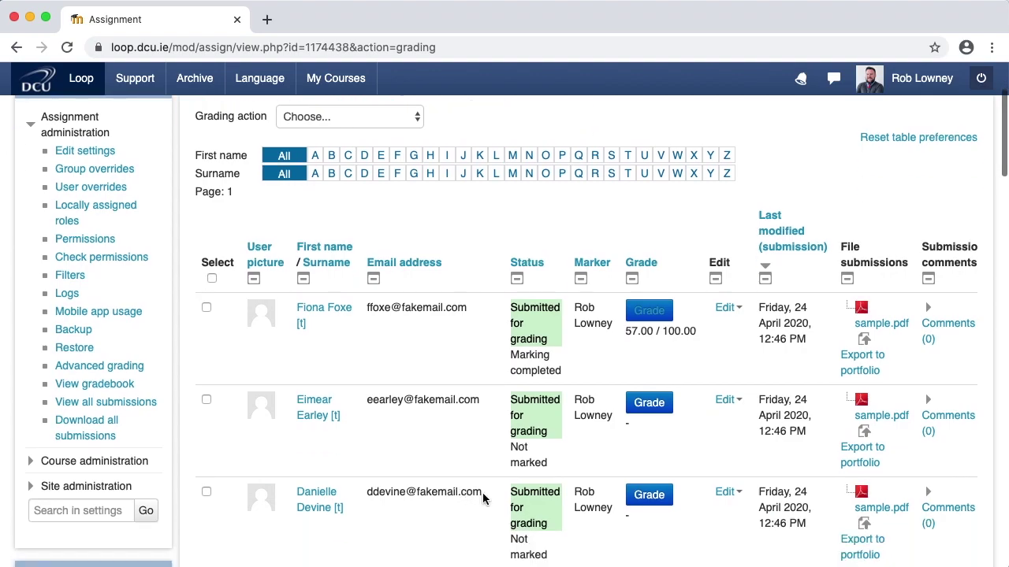
{"action": "left_click", "coordinate": [650, 406]}
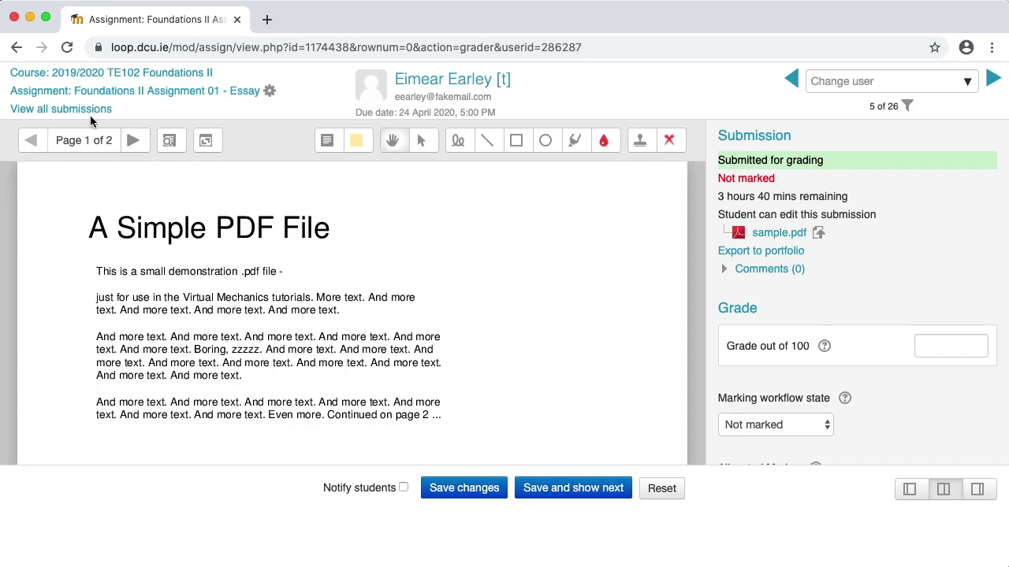
{"action": "left_click", "coordinate": [955, 344]}
{"action": "type", "text": "63"}
{"action": "left_click", "coordinate": [823, 430]}
{"action": "left_click", "coordinate": [756, 458]}
{"action": "left_click", "coordinate": [477, 488]}
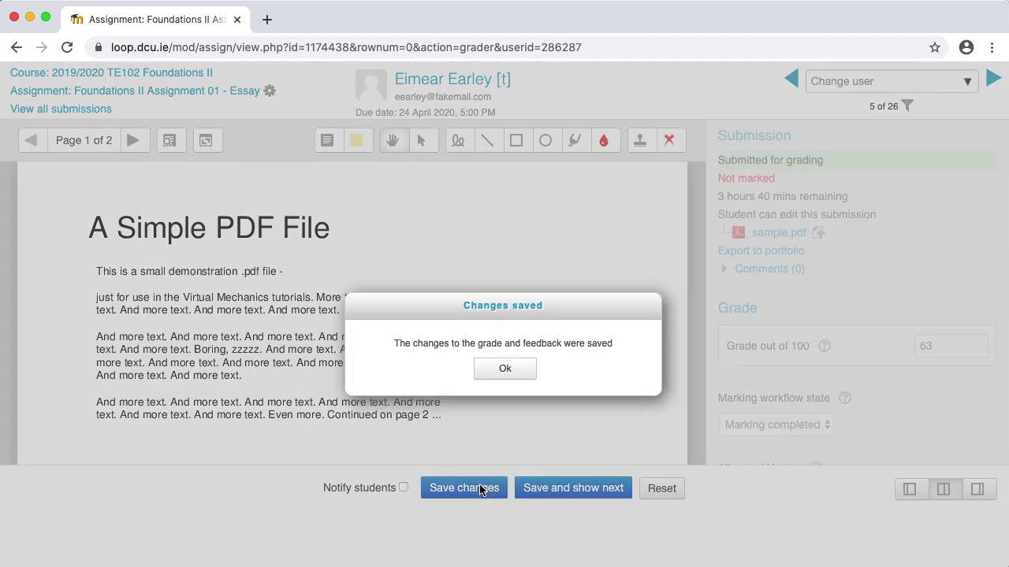
{"action": "left_click", "coordinate": [511, 370]}
{"action": "left_click", "coordinate": [86, 113]}
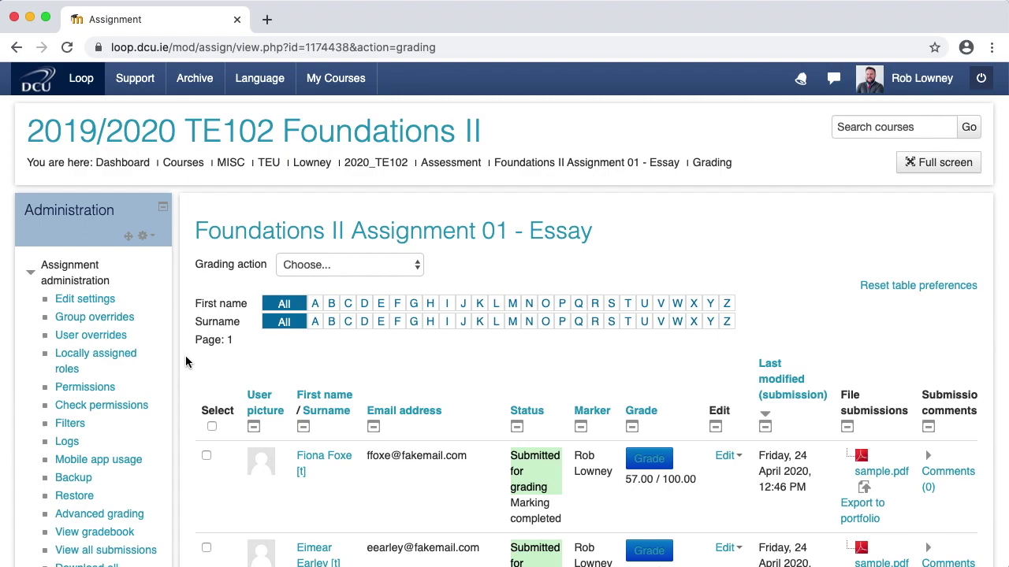
Tick the third through sixth submissions and start a bulk marking-workflow-state change for them
{"action": "scroll", "coordinate": [185, 362], "scroll_direction": "down", "scroll_amount": 1}
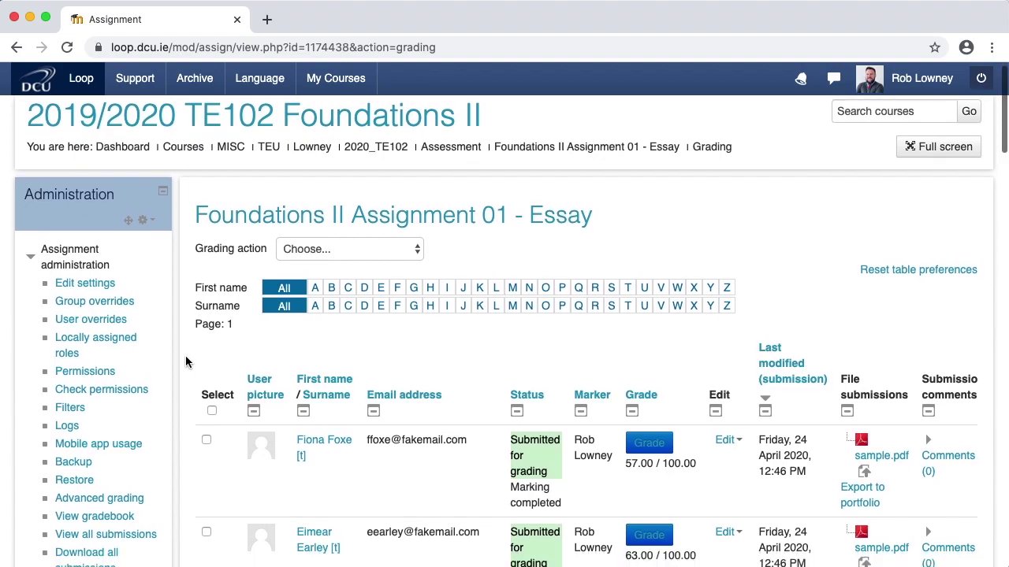
{"action": "scroll", "coordinate": [186, 355], "scroll_direction": "down", "scroll_amount": 10}
{"action": "left_click", "coordinate": [209, 320]}
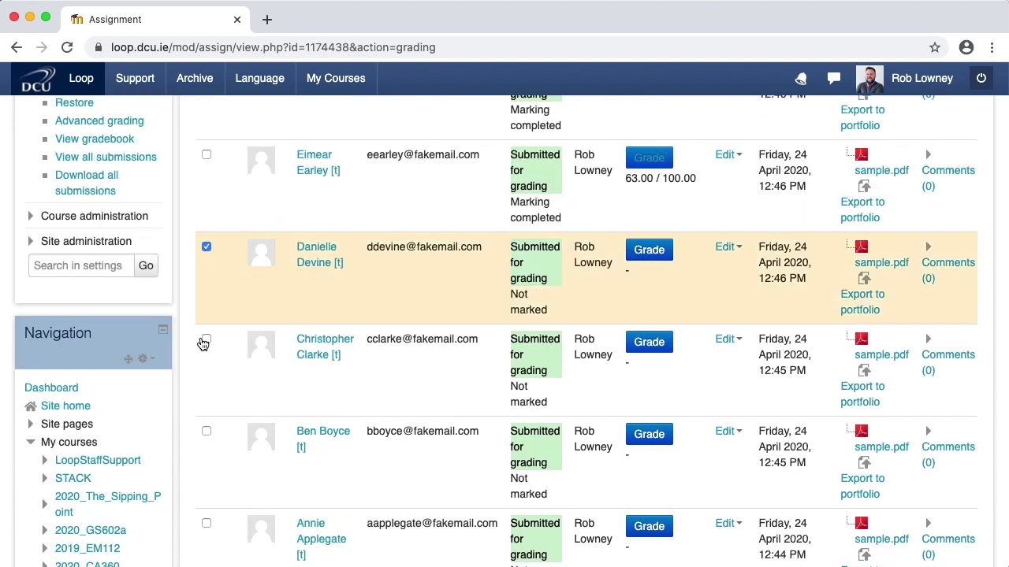
{"action": "left_click", "coordinate": [205, 341]}
{"action": "left_click", "coordinate": [206, 431]}
{"action": "left_click", "coordinate": [207, 524]}
{"action": "scroll", "coordinate": [206, 525], "scroll_direction": "down", "scroll_amount": 5}
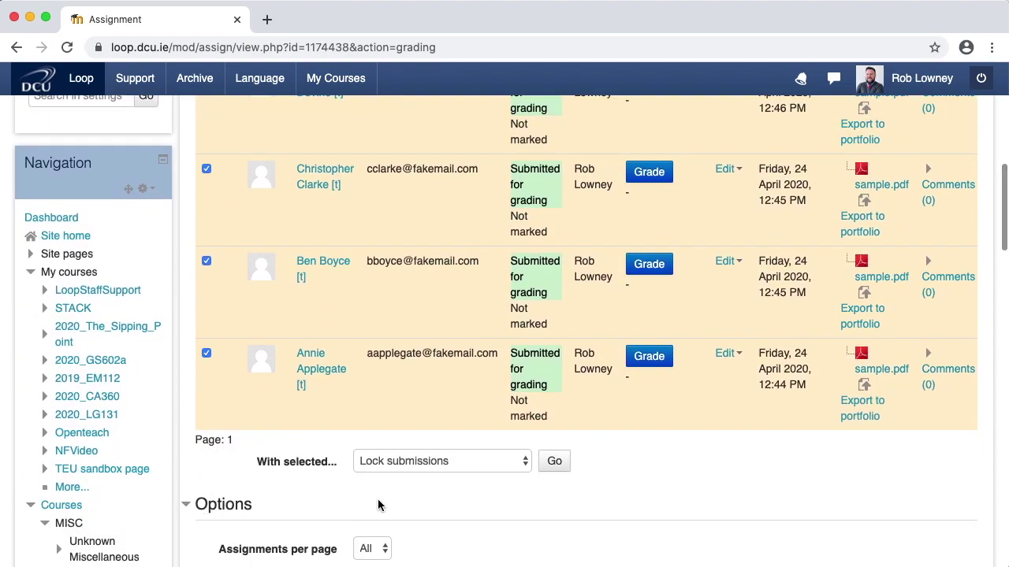
{"action": "left_click", "coordinate": [529, 464]}
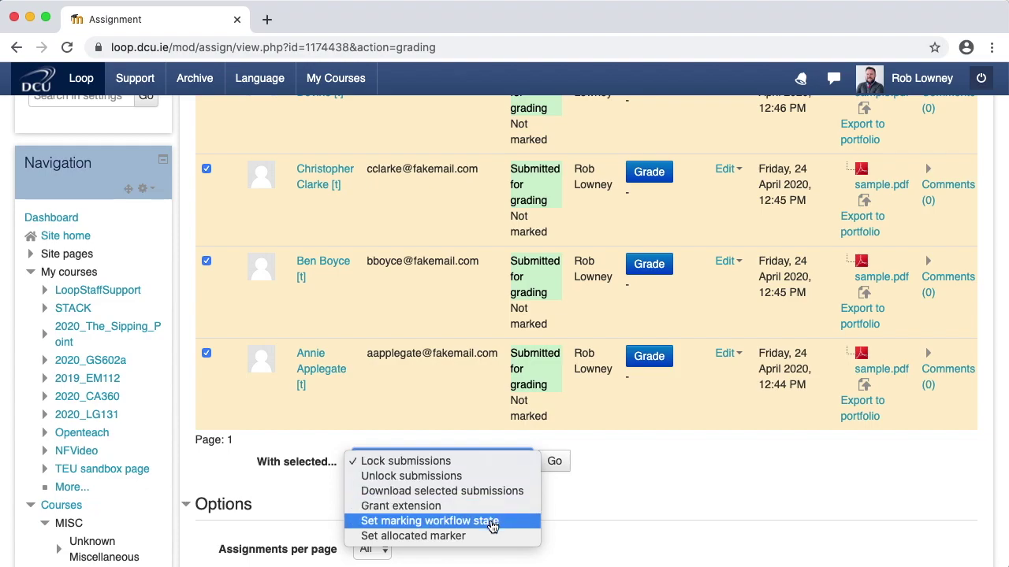
{"action": "left_click", "coordinate": [491, 524]}
{"action": "left_click", "coordinate": [556, 466]}
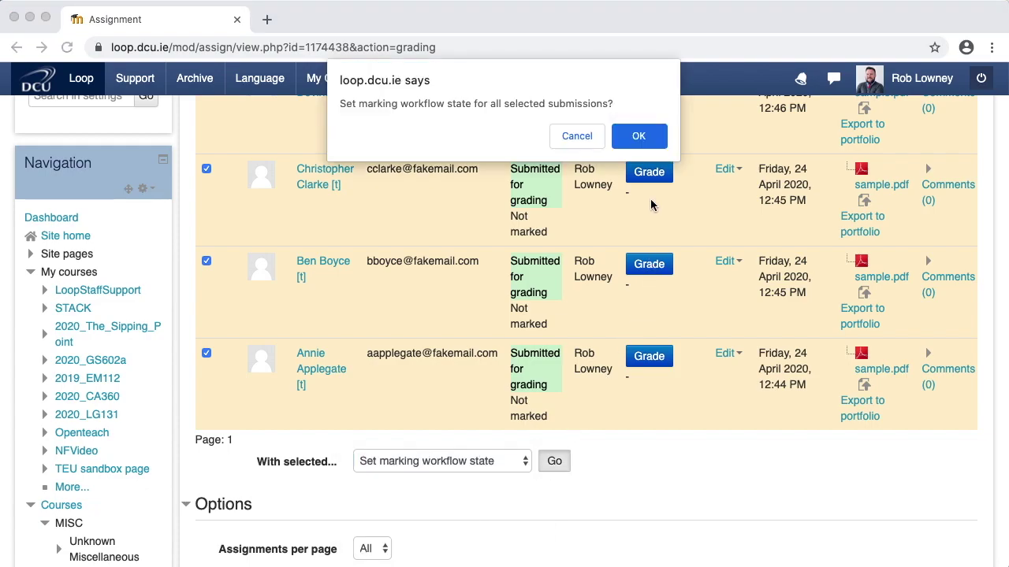
{"action": "left_click", "coordinate": [638, 136]}
Set the four selected submissions to Marking completed and save
{"action": "scroll", "coordinate": [318, 363], "scroll_direction": "down", "scroll_amount": 4}
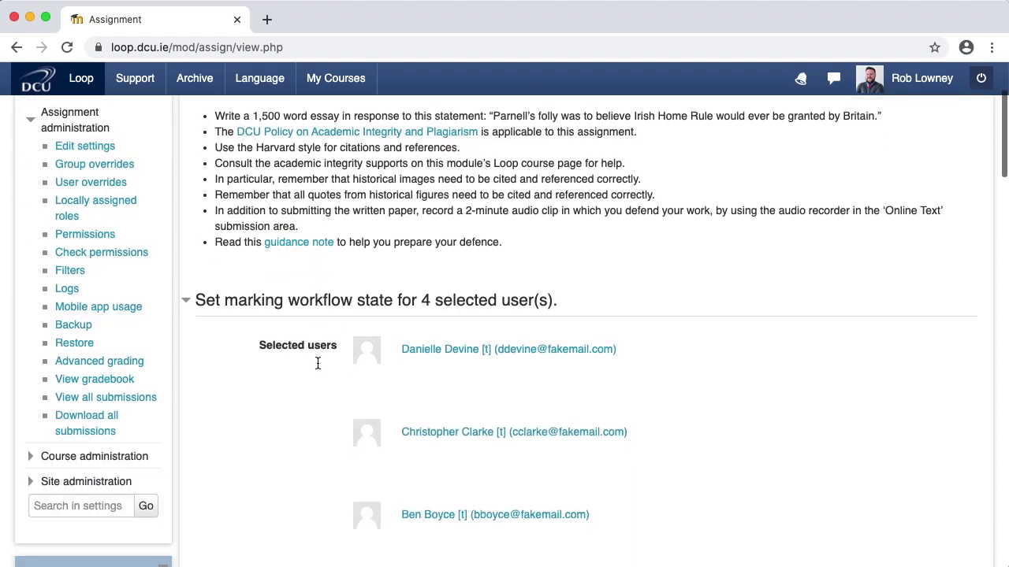
{"action": "scroll", "coordinate": [317, 363], "scroll_direction": "down", "scroll_amount": 3}
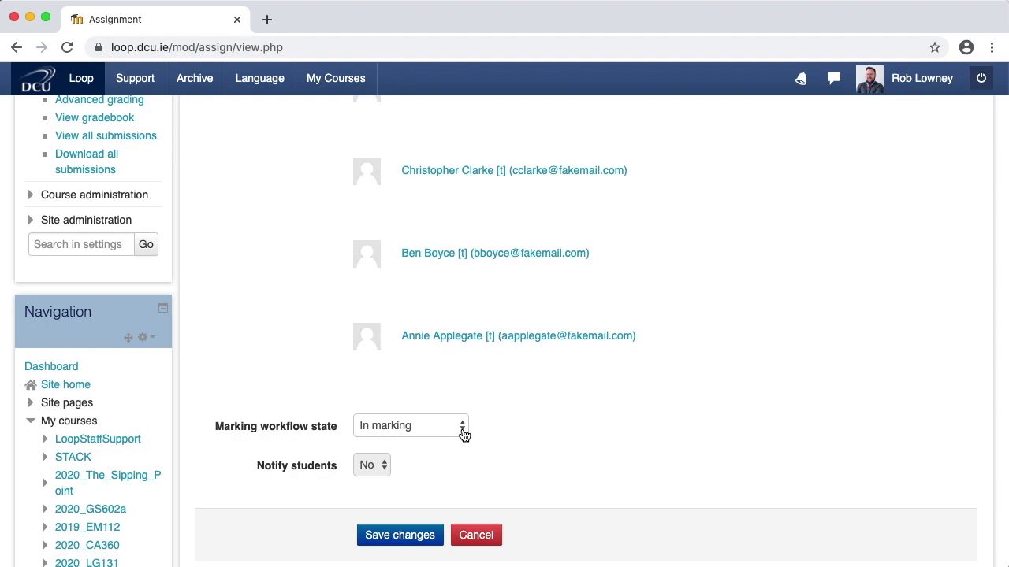
{"action": "left_click", "coordinate": [463, 433]}
{"action": "left_click", "coordinate": [465, 439]}
{"action": "left_click", "coordinate": [410, 542]}
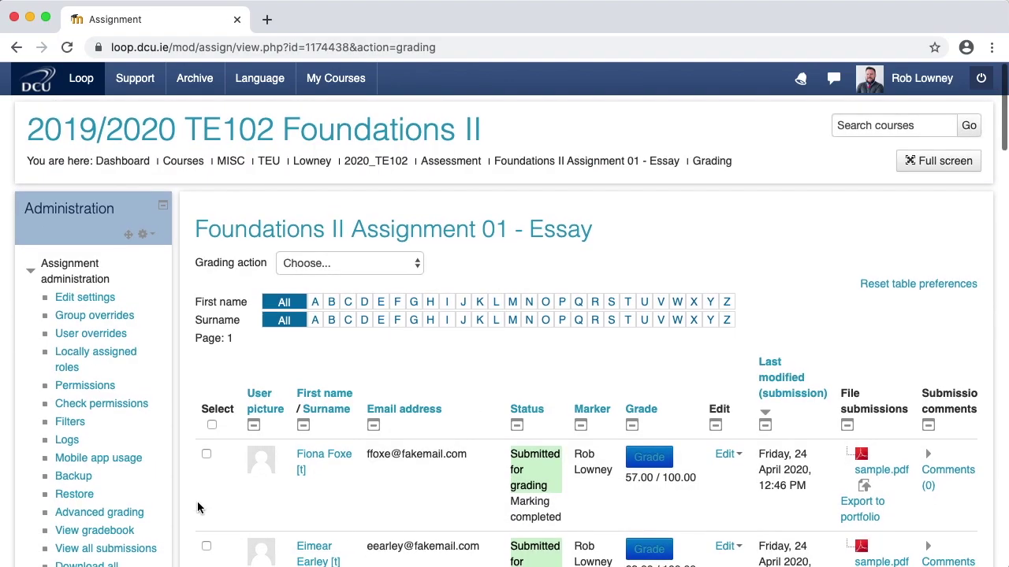
Scroll down the grading table to the fourth student's row
{"action": "scroll", "coordinate": [197, 505], "scroll_direction": "down", "scroll_amount": 3}
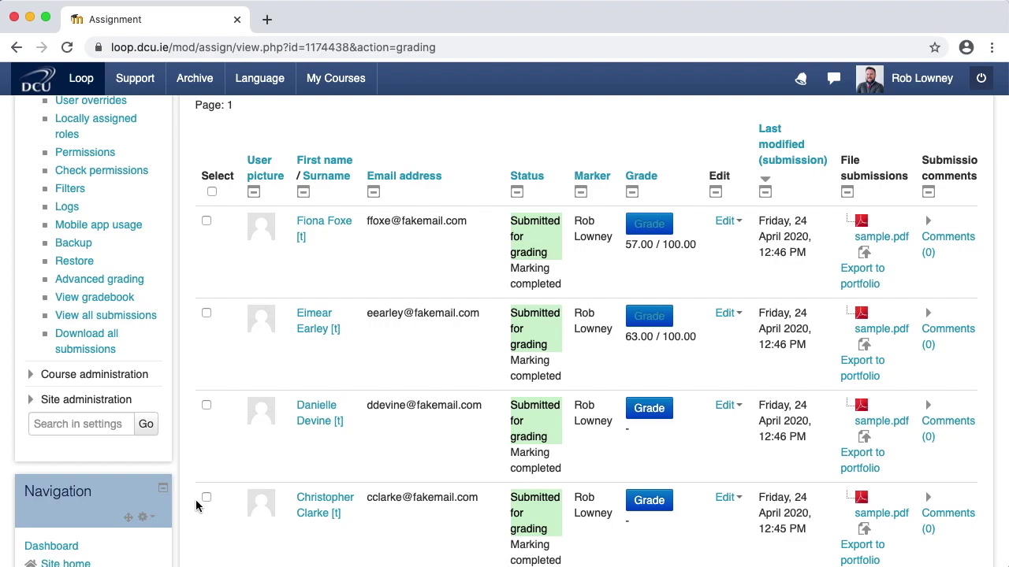
{"action": "scroll", "coordinate": [197, 505], "scroll_direction": "down", "scroll_amount": 1}
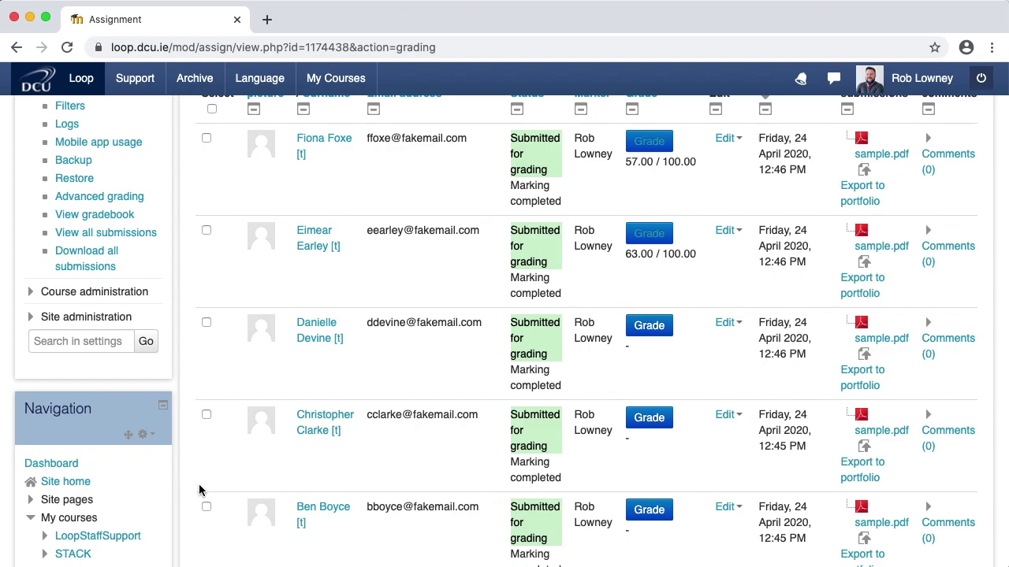
Tick the fourth submission and save In review as its marking workflow state
{"action": "left_click", "coordinate": [206, 415]}
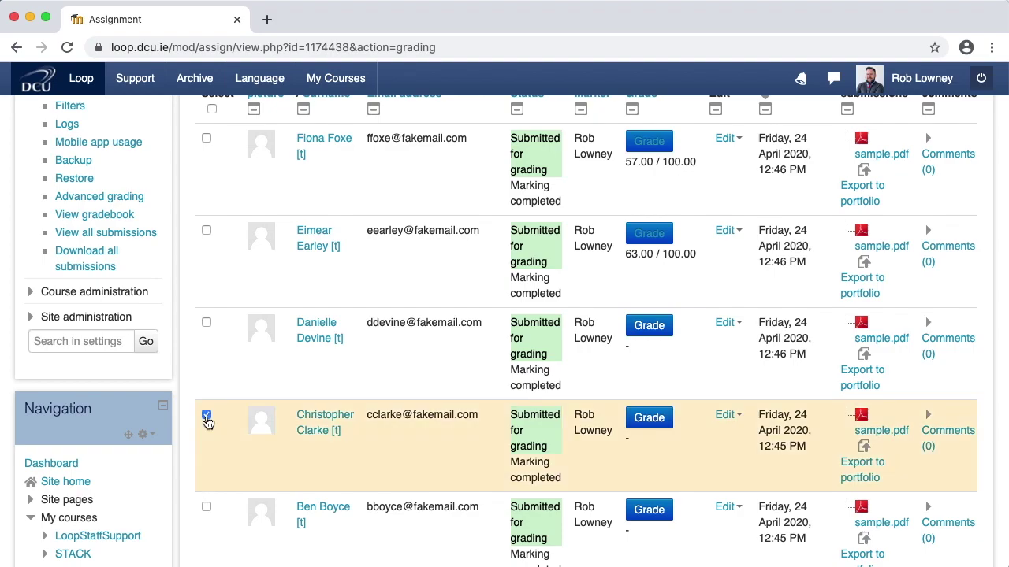
{"action": "scroll", "coordinate": [203, 455], "scroll_direction": "down", "scroll_amount": 5}
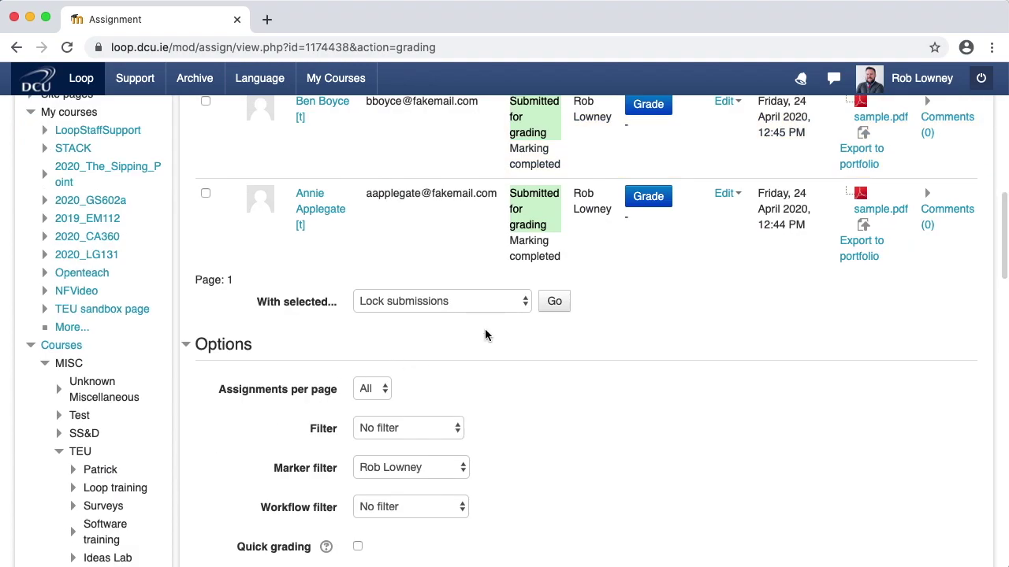
{"action": "left_click", "coordinate": [523, 305]}
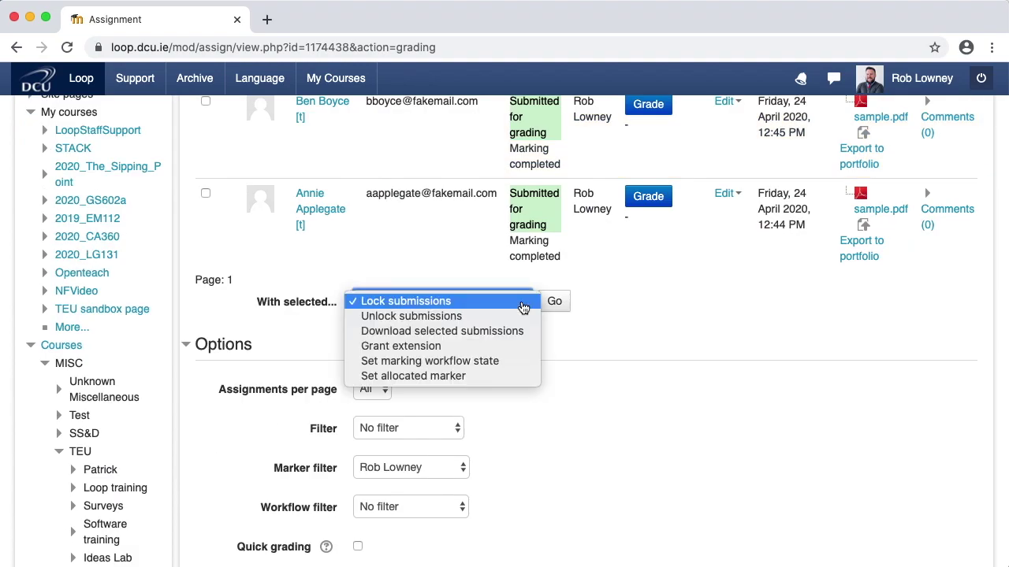
{"action": "left_click", "coordinate": [512, 361]}
{"action": "left_click", "coordinate": [553, 306]}
{"action": "left_click", "coordinate": [638, 134]}
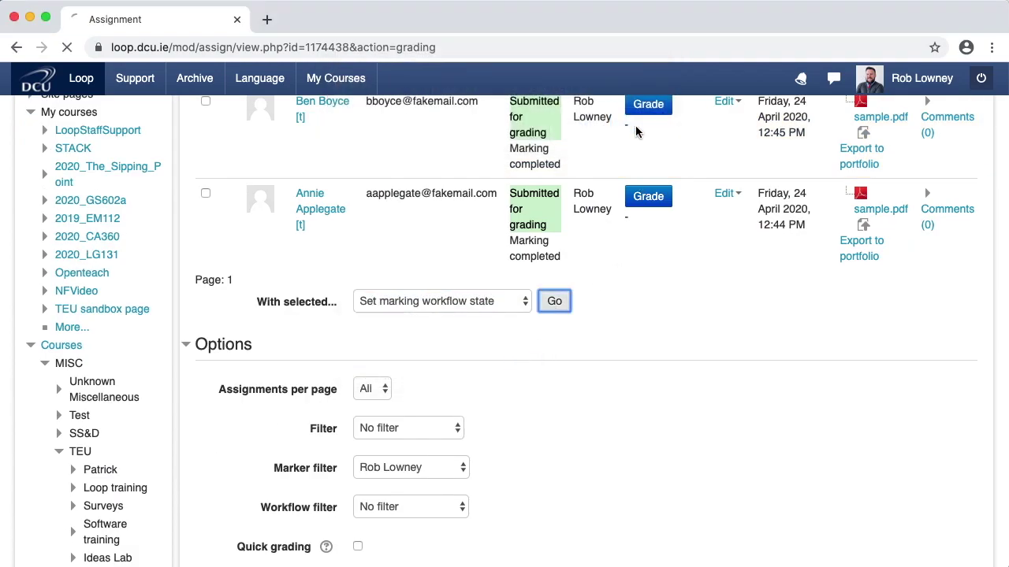
{"action": "scroll", "coordinate": [231, 479], "scroll_direction": "down", "scroll_amount": 4}
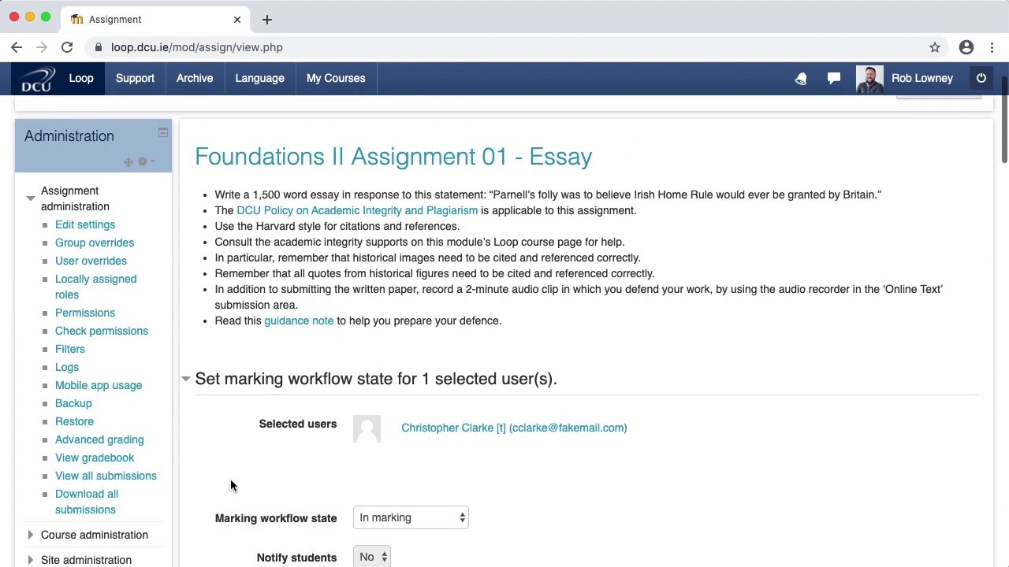
{"action": "left_click", "coordinate": [463, 444]}
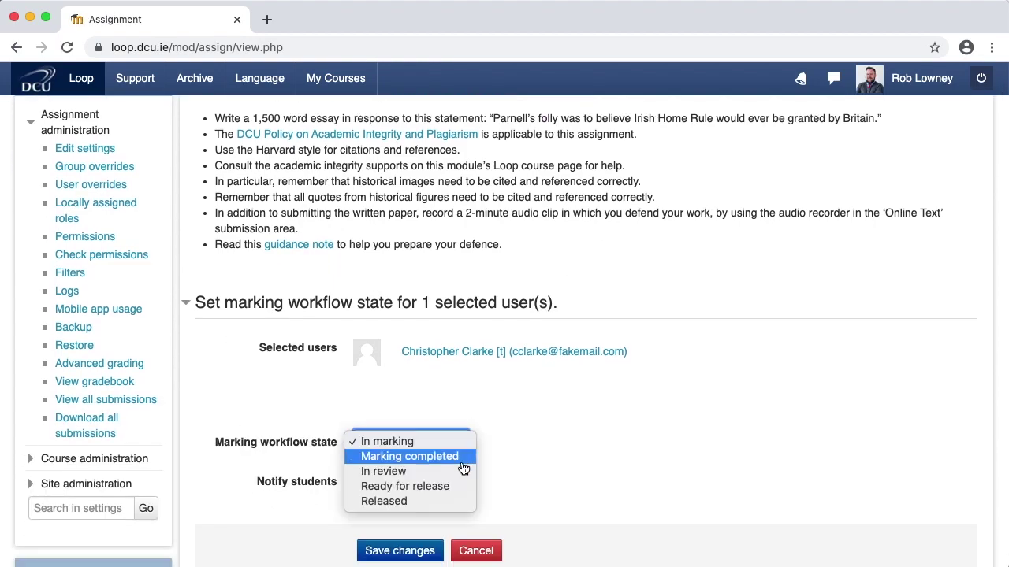
{"action": "left_click", "coordinate": [463, 472]}
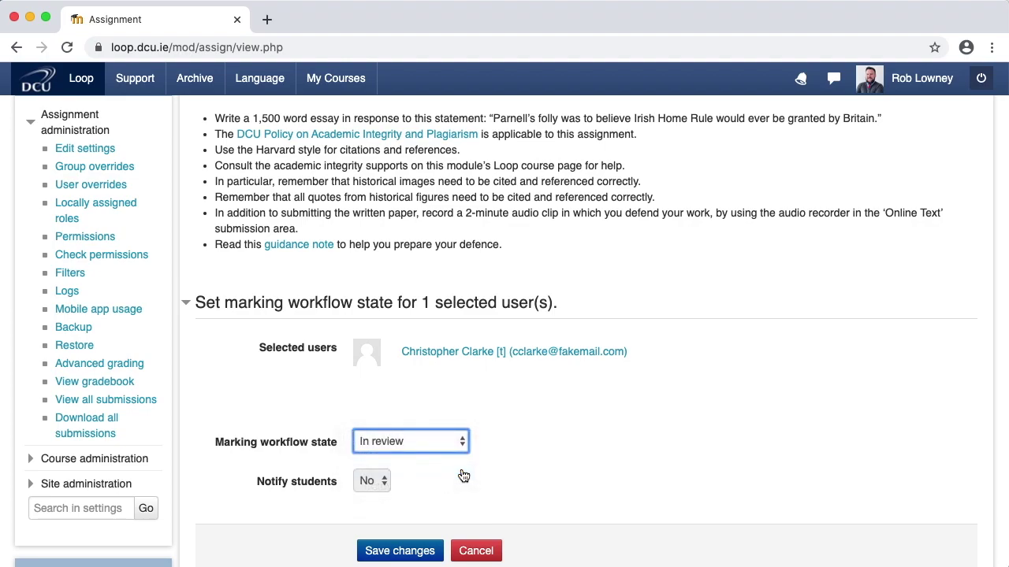
{"action": "left_click", "coordinate": [411, 554]}
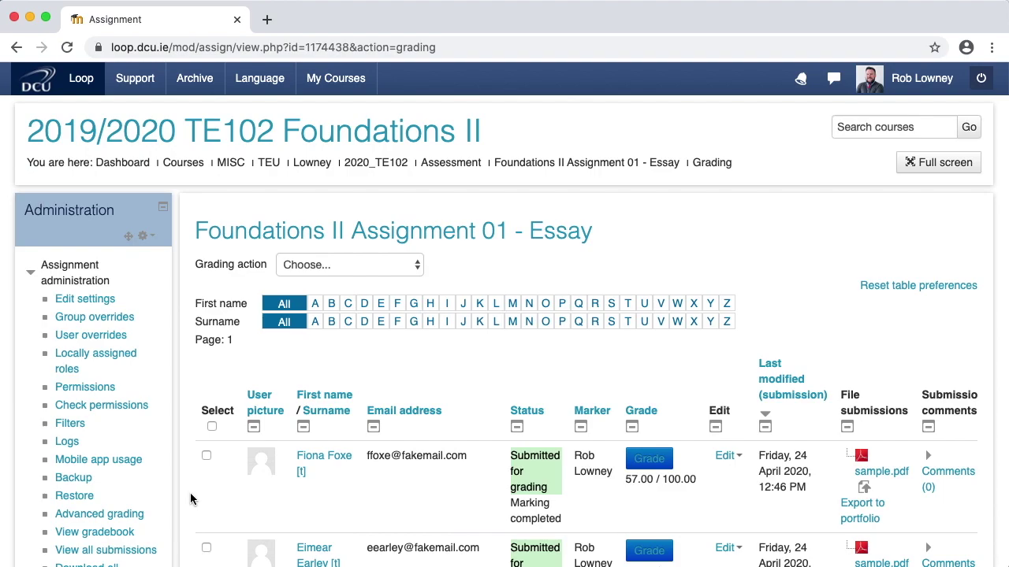
{"action": "scroll", "coordinate": [190, 493], "scroll_direction": "down", "scroll_amount": 3}
{"action": "scroll", "coordinate": [190, 492], "scroll_direction": "down", "scroll_amount": 4}
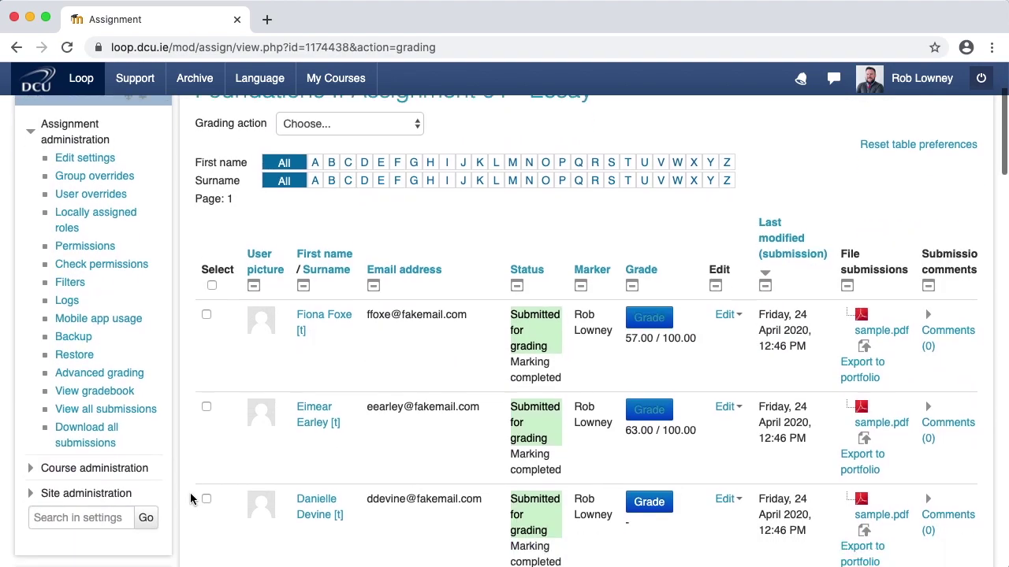
{"action": "scroll", "coordinate": [192, 494], "scroll_direction": "down", "scroll_amount": 1}
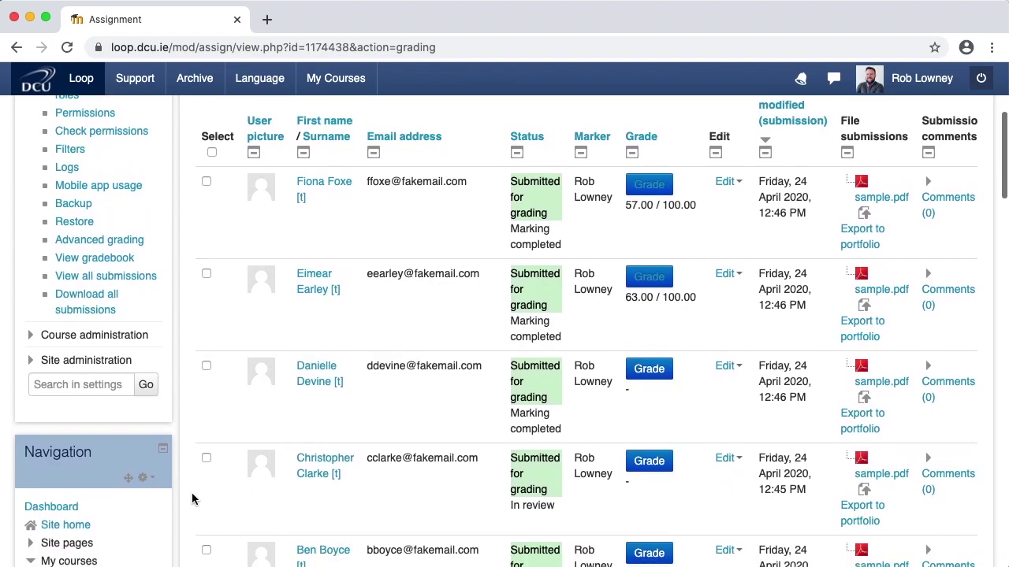
{"action": "scroll", "coordinate": [192, 492], "scroll_direction": "down", "scroll_amount": 1}
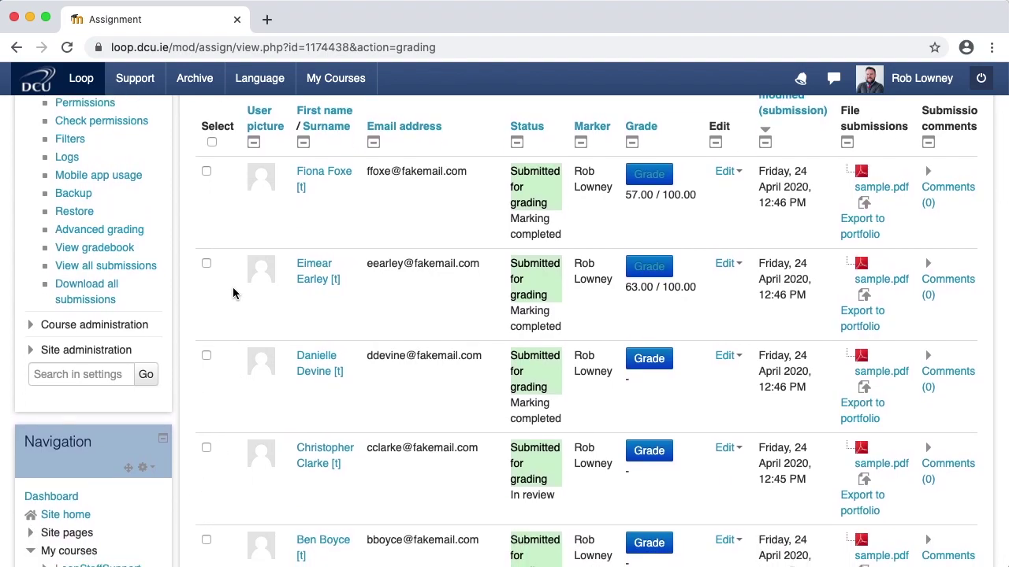
{"action": "left_click", "coordinate": [211, 141]}
{"action": "scroll", "coordinate": [213, 347], "scroll_direction": "down", "scroll_amount": 10}
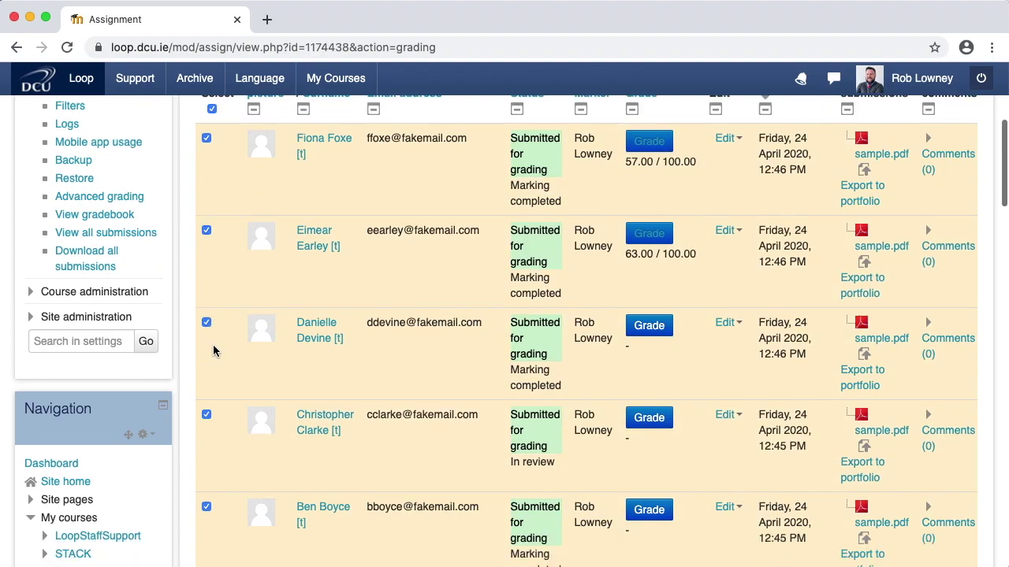
{"action": "left_click", "coordinate": [523, 247]}
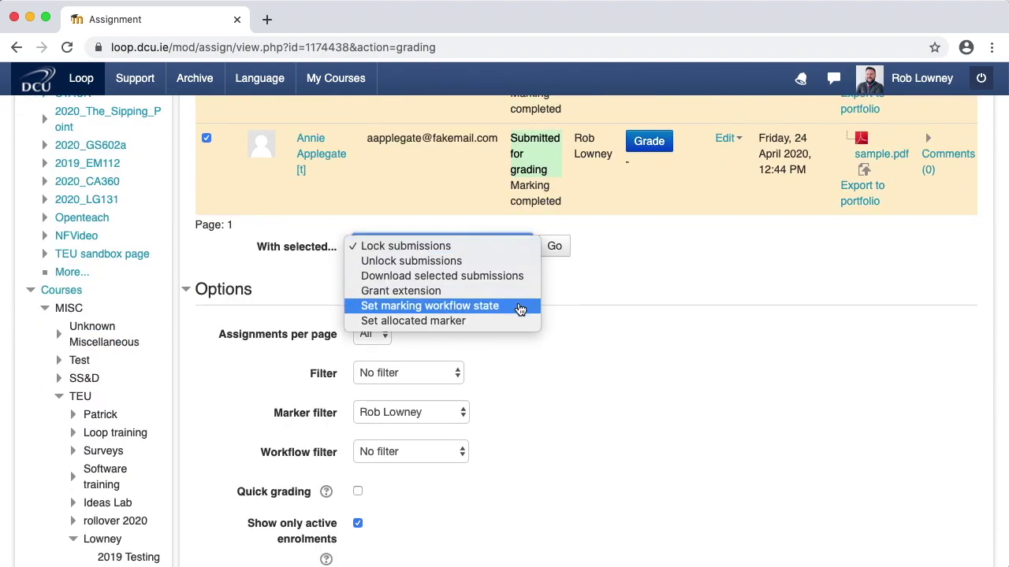
{"action": "left_click", "coordinate": [520, 308]}
{"action": "left_click", "coordinate": [554, 245]}
{"action": "scroll", "coordinate": [231, 521], "scroll_direction": "down", "scroll_amount": 10}
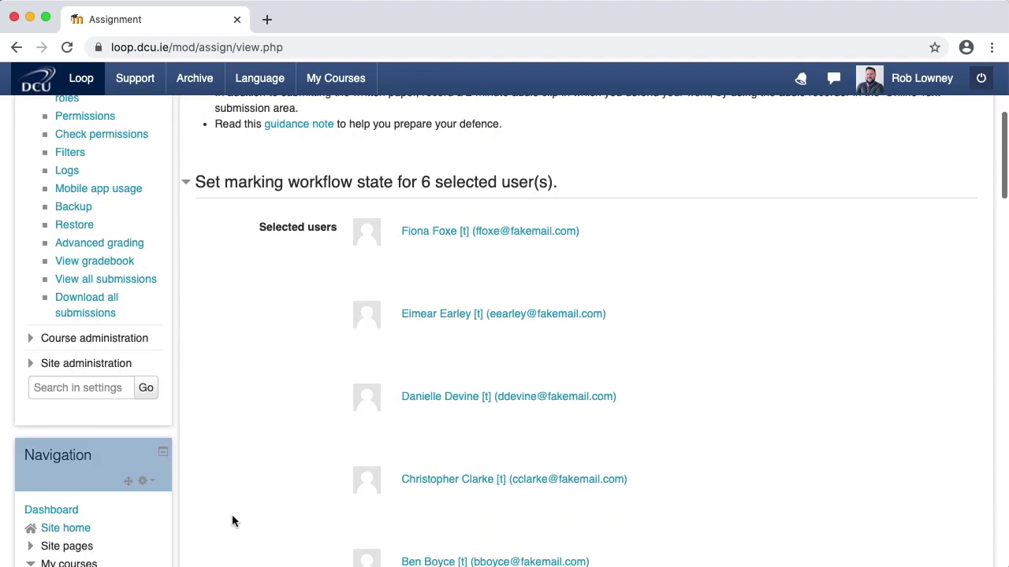
{"action": "left_click", "coordinate": [441, 277]}
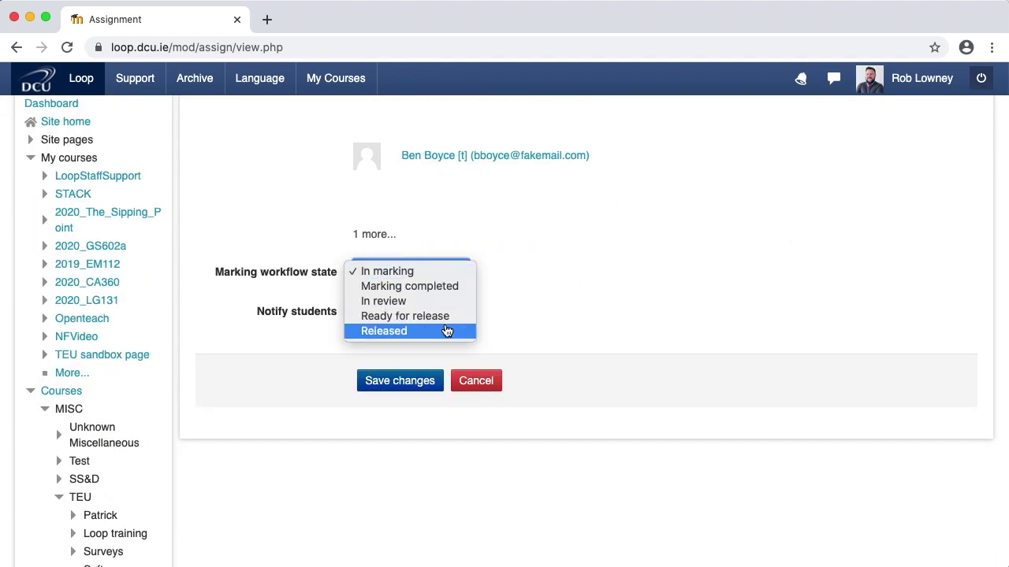
{"action": "left_click", "coordinate": [446, 330]}
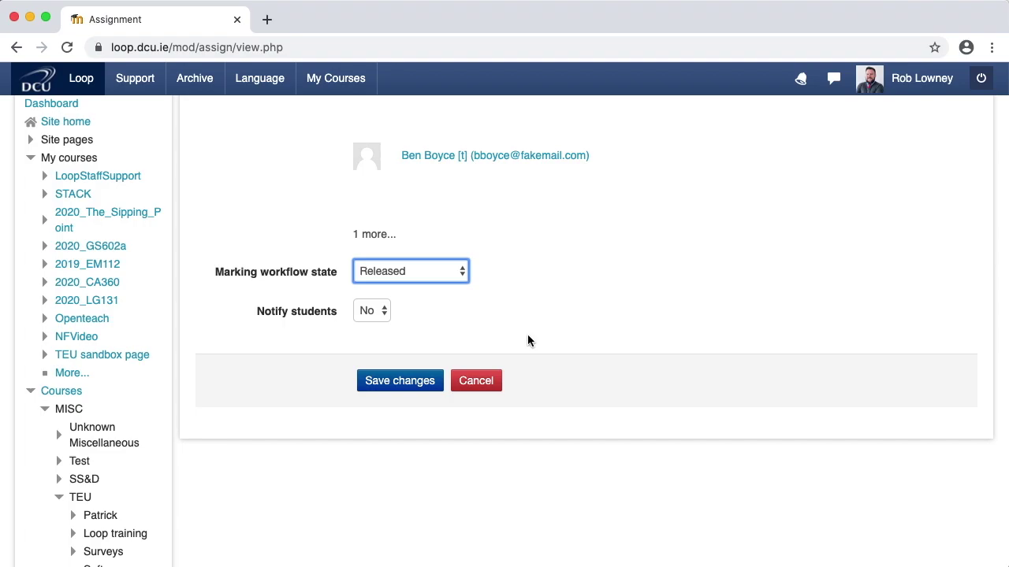
{"action": "left_click", "coordinate": [475, 382]}
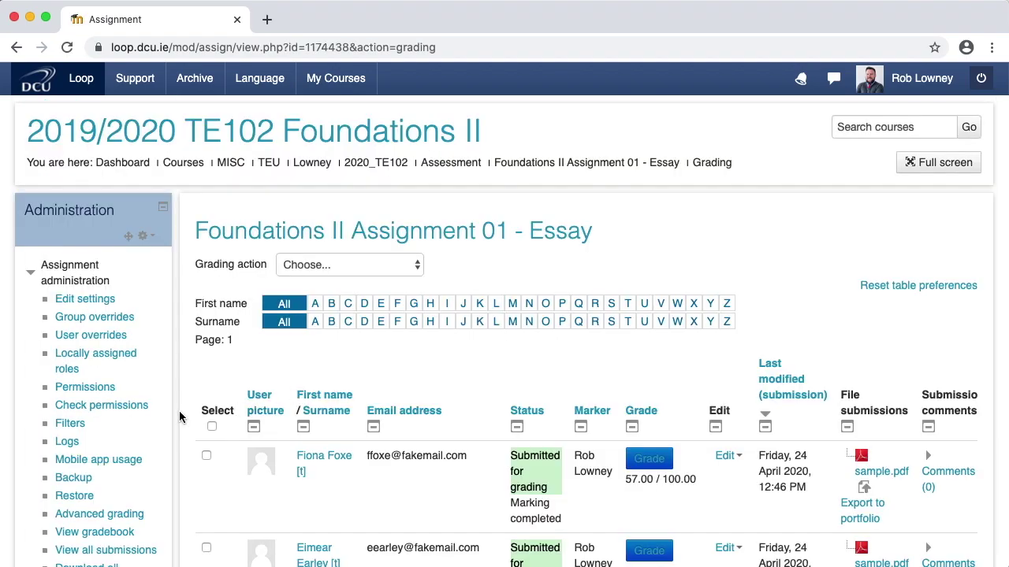
Set the Marker filter to No filter and review the full submission list
{"action": "scroll", "coordinate": [184, 410], "scroll_direction": "down", "scroll_amount": 6}
{"action": "scroll", "coordinate": [184, 409], "scroll_direction": "down", "scroll_amount": 4}
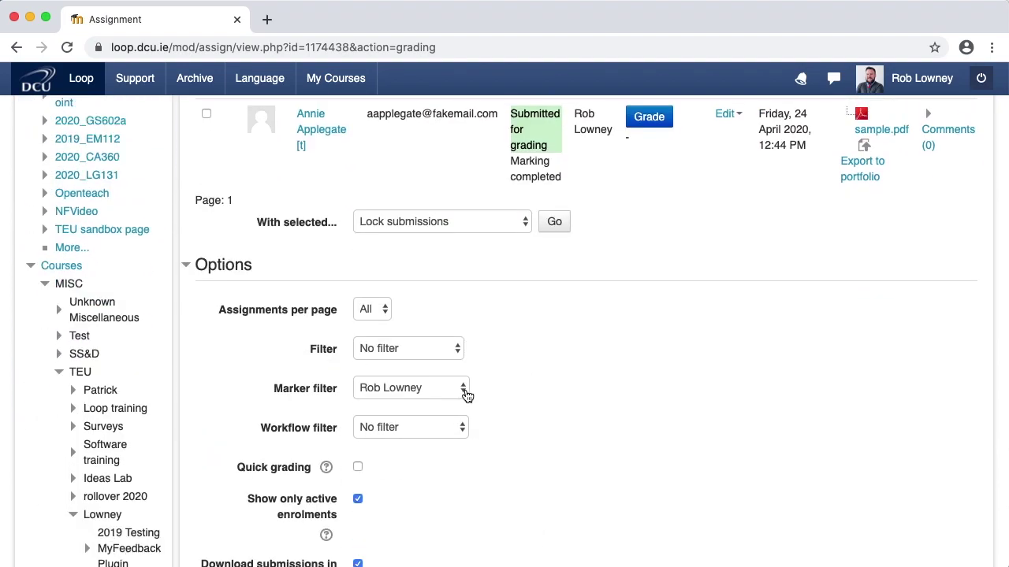
{"action": "left_click", "coordinate": [465, 394]}
{"action": "key", "text": "Escape"}
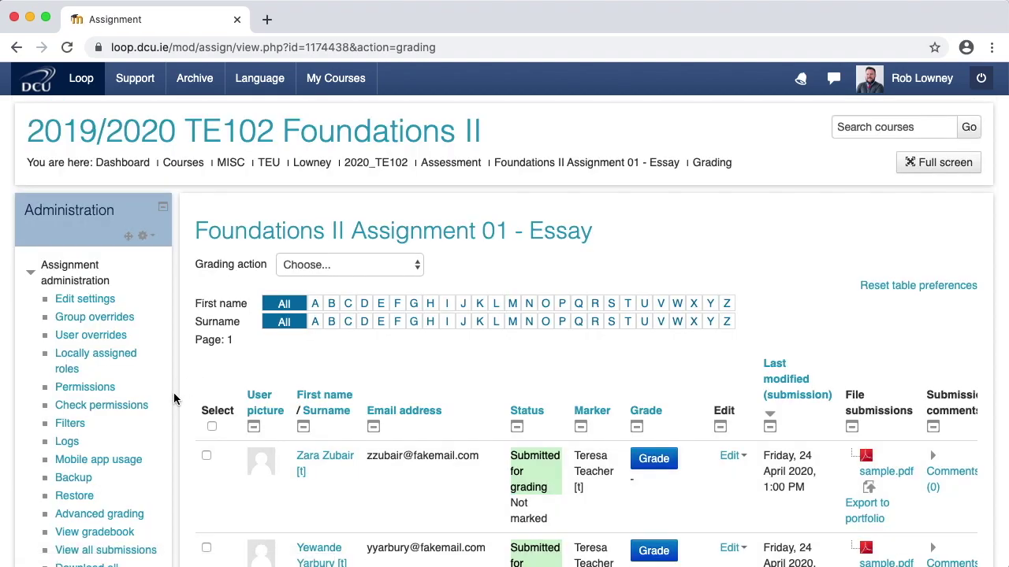
{"action": "scroll", "coordinate": [181, 398], "scroll_direction": "down", "scroll_amount": 1}
{"action": "scroll", "coordinate": [181, 401], "scroll_direction": "down", "scroll_amount": 3}
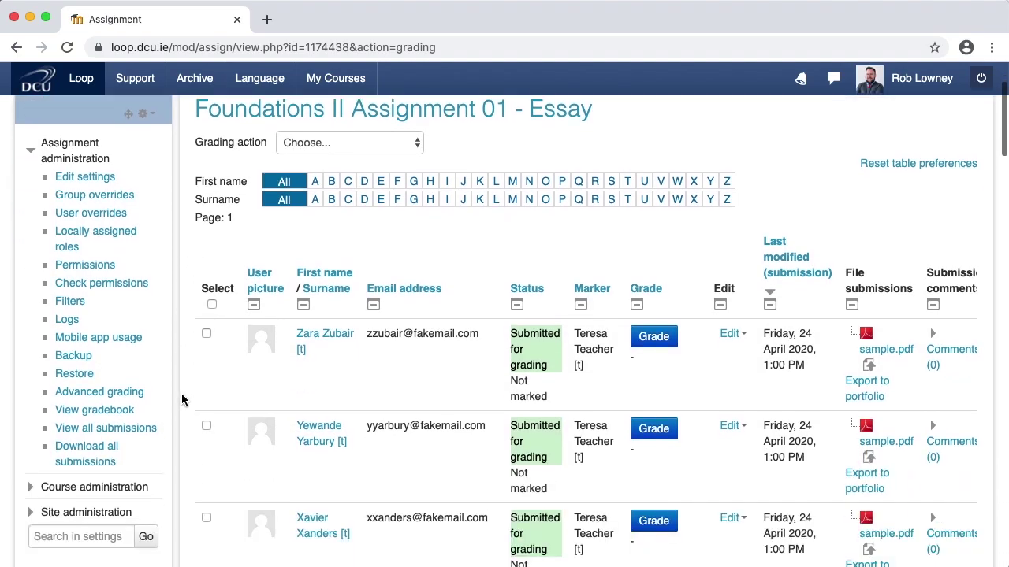
{"action": "scroll", "coordinate": [181, 401], "scroll_direction": "down", "scroll_amount": 6}
{"action": "scroll", "coordinate": [181, 400], "scroll_direction": "down", "scroll_amount": 20}
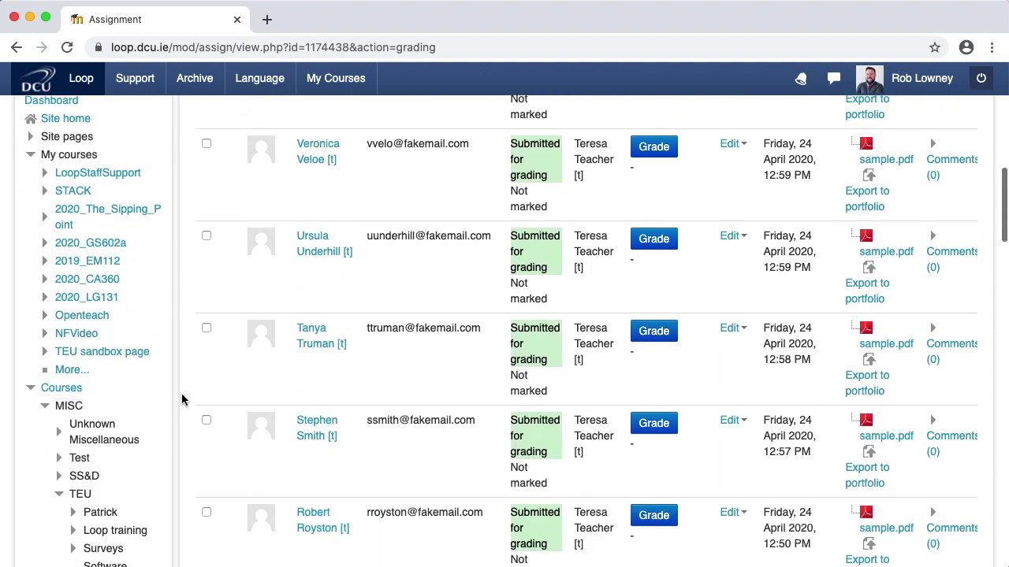
{"action": "scroll", "coordinate": [181, 400], "scroll_direction": "down", "scroll_amount": 11}
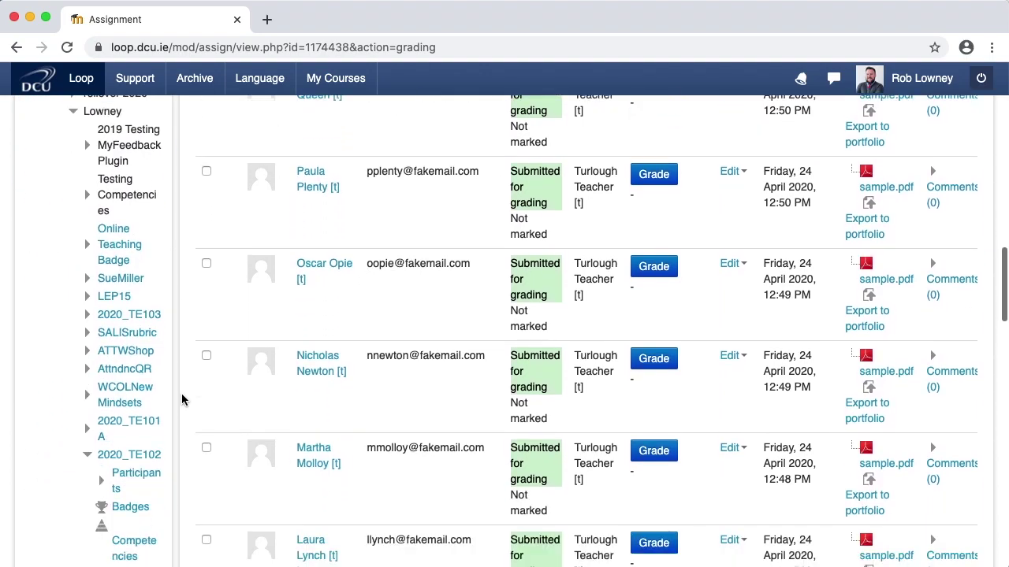
{"action": "scroll", "coordinate": [181, 400], "scroll_direction": "down", "scroll_amount": 20}
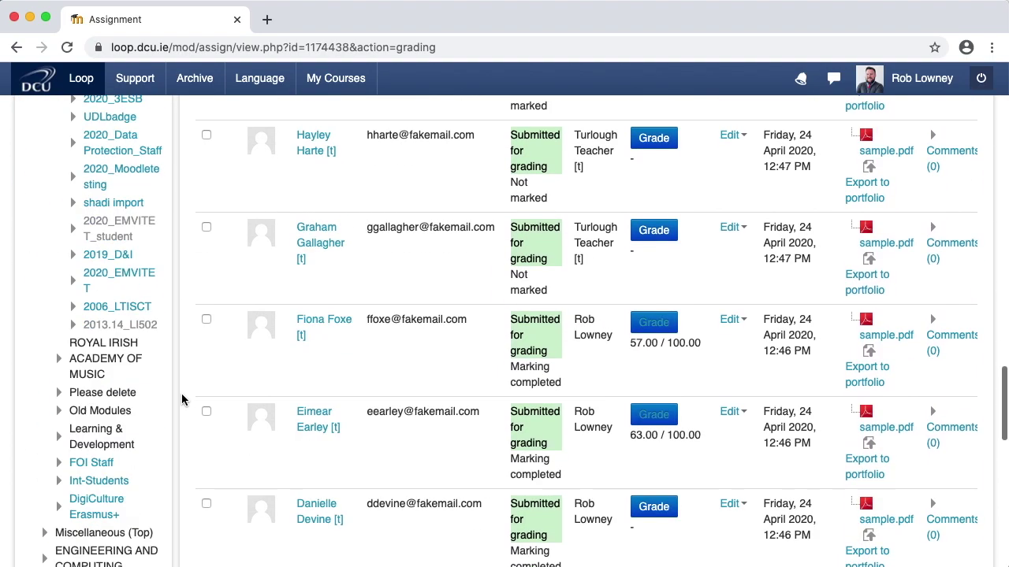
{"action": "scroll", "coordinate": [182, 400], "scroll_direction": "up", "scroll_amount": 20}
{"action": "scroll", "coordinate": [181, 400], "scroll_direction": "up", "scroll_amount": 20}
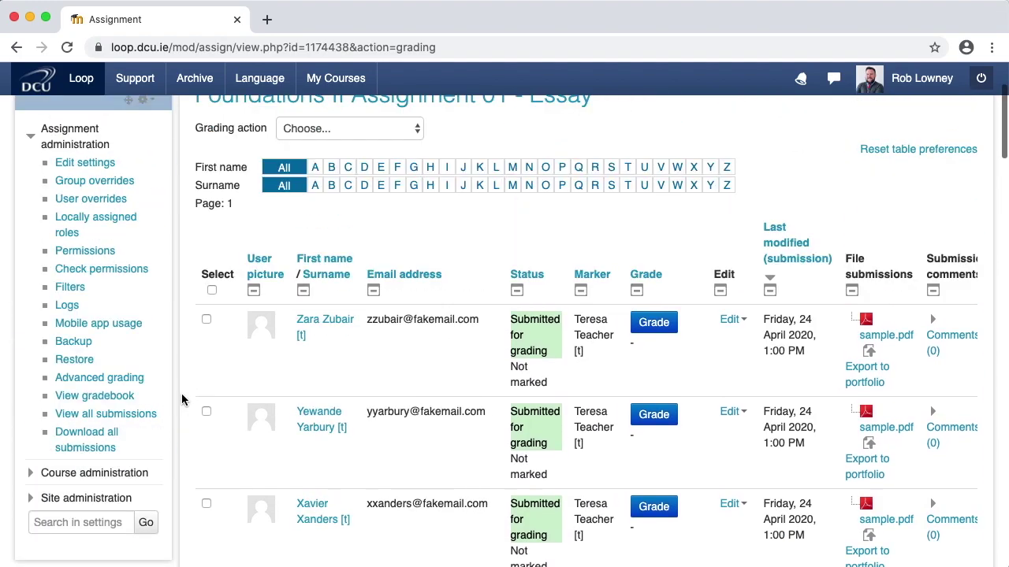
Select all submissions and start a bulk marking-workflow-state change
{"action": "left_click", "coordinate": [212, 291]}
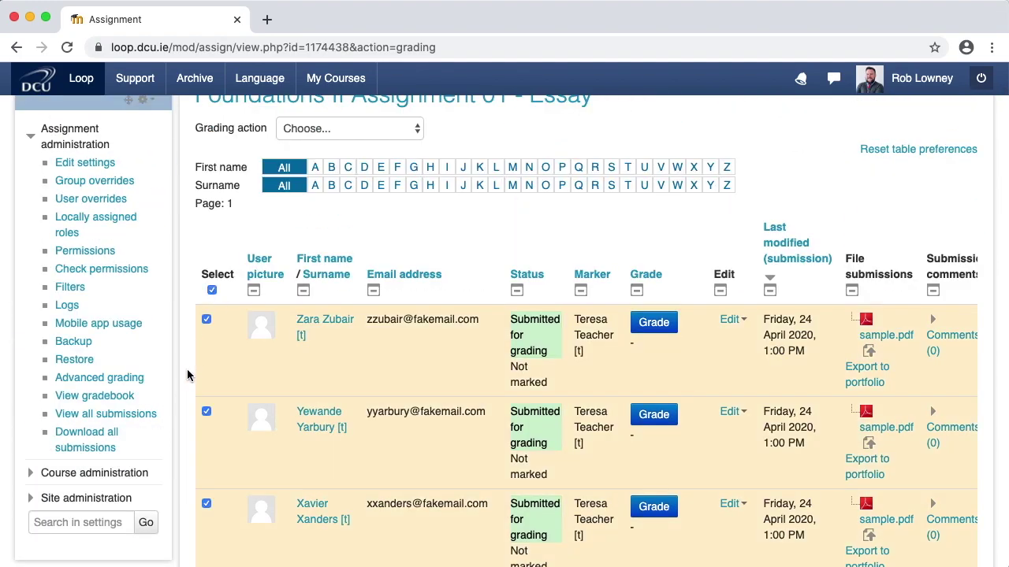
{"action": "scroll", "coordinate": [187, 376], "scroll_direction": "down", "scroll_amount": 20}
{"action": "scroll", "coordinate": [187, 380], "scroll_direction": "down", "scroll_amount": 15}
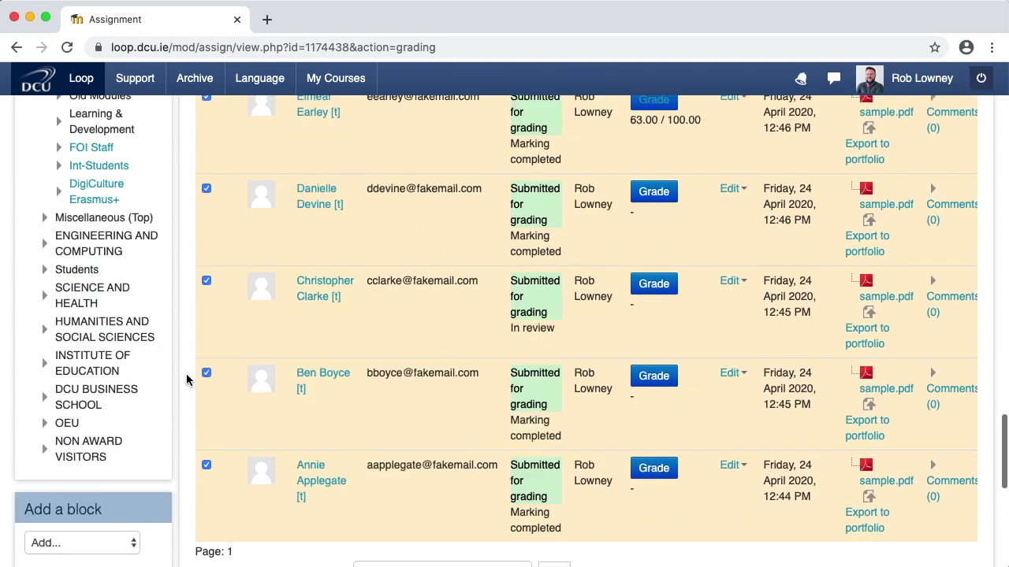
{"action": "left_click", "coordinate": [513, 306]}
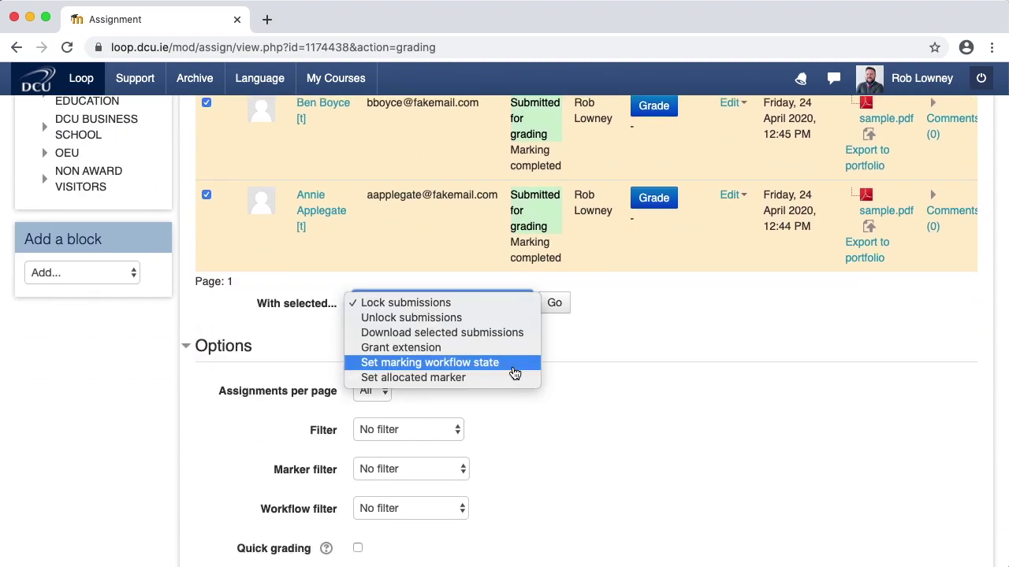
{"action": "left_click", "coordinate": [514, 364]}
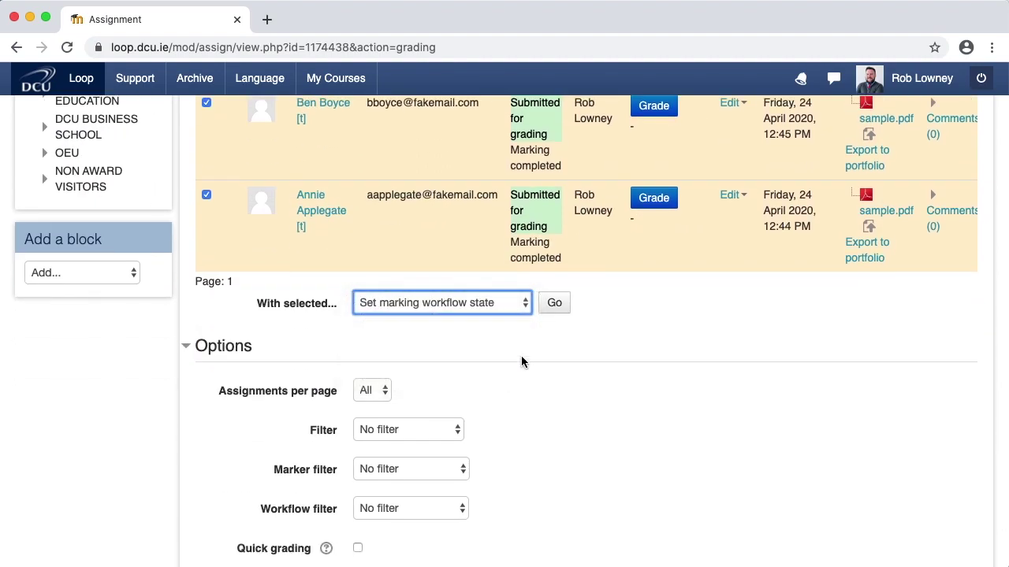
{"action": "left_click", "coordinate": [554, 302]}
{"action": "left_click", "coordinate": [659, 140]}
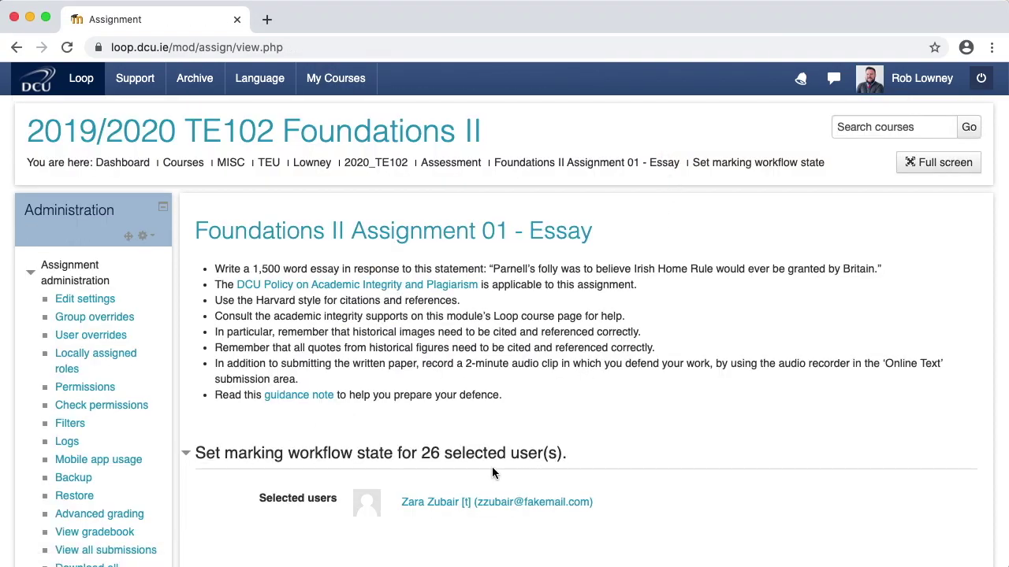
Choose Released as the workflow state for all 26 submissions and save
{"action": "scroll", "coordinate": [217, 479], "scroll_direction": "down", "scroll_amount": 10}
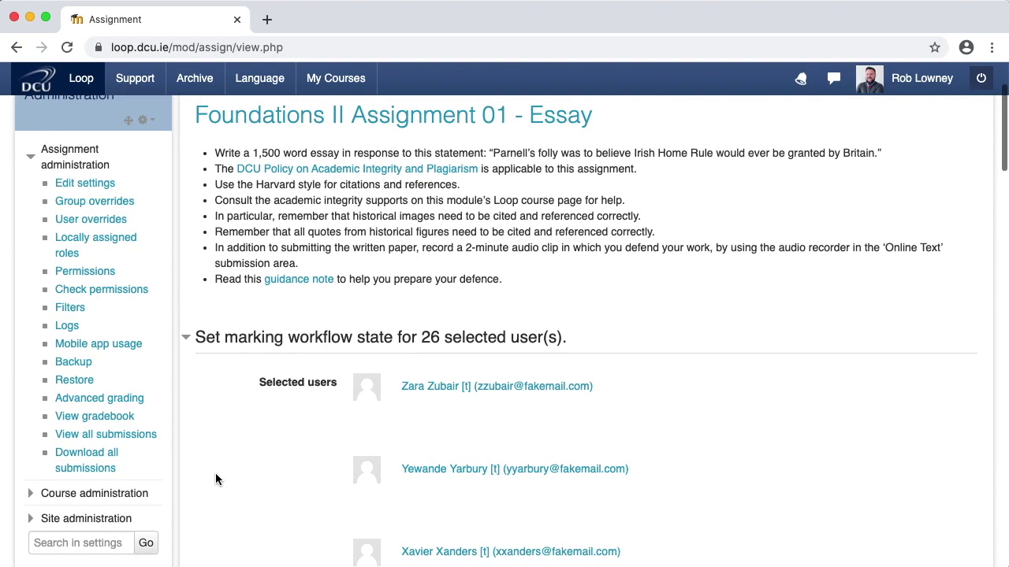
{"action": "left_click", "coordinate": [465, 337]}
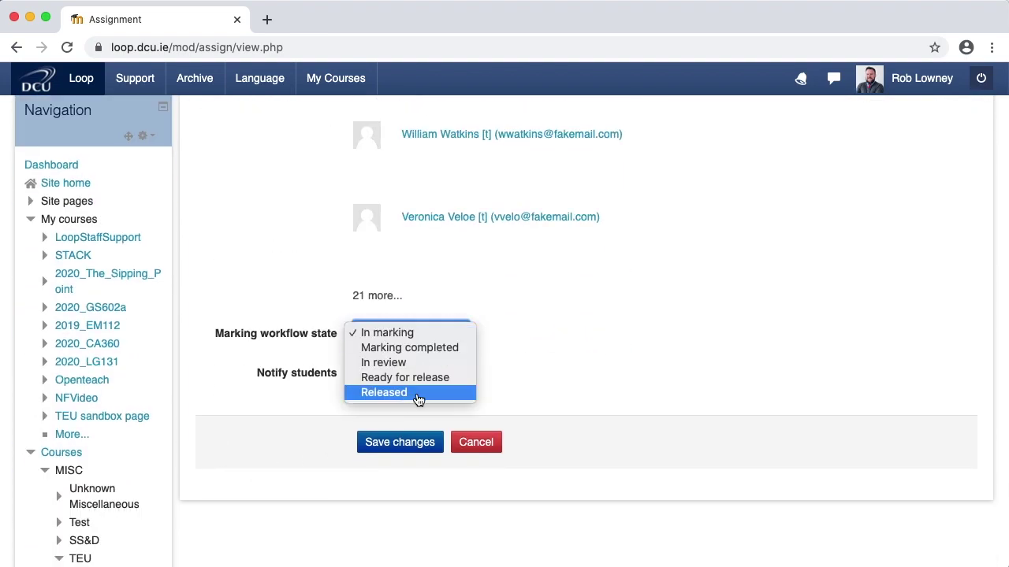
{"action": "left_click", "coordinate": [418, 393]}
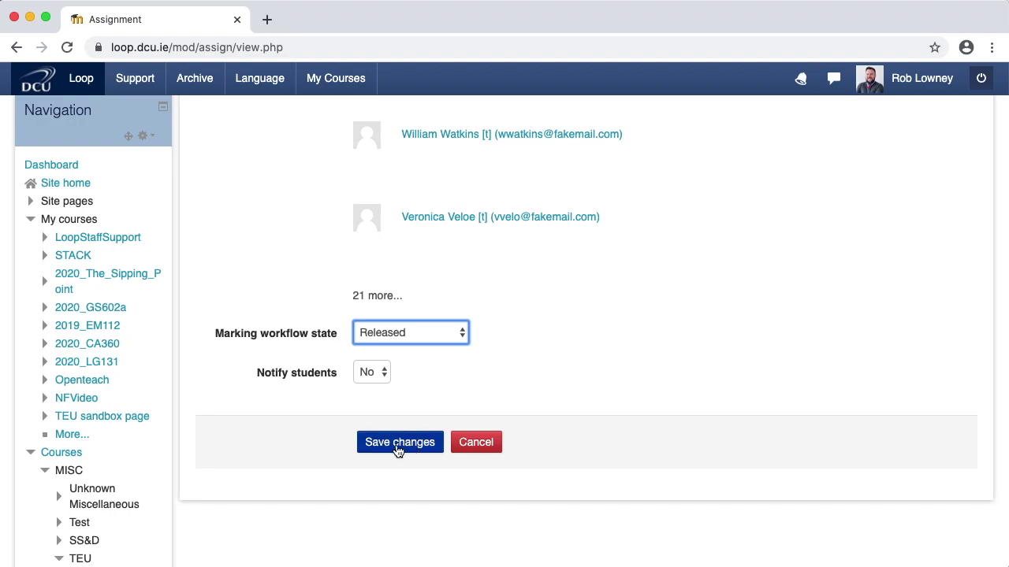
{"action": "left_click", "coordinate": [398, 442]}
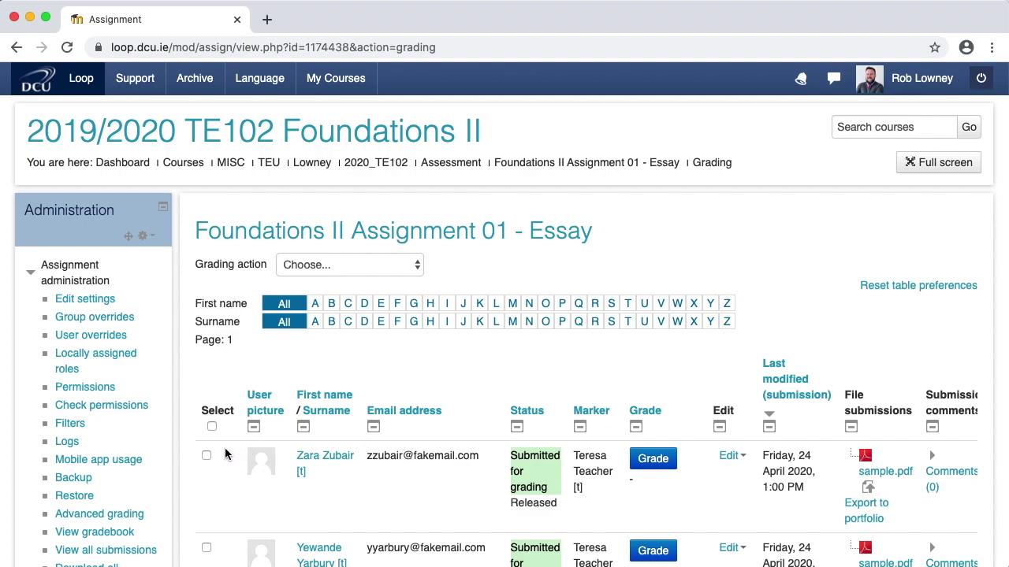
{"action": "scroll", "coordinate": [223, 454], "scroll_direction": "down", "scroll_amount": 1}
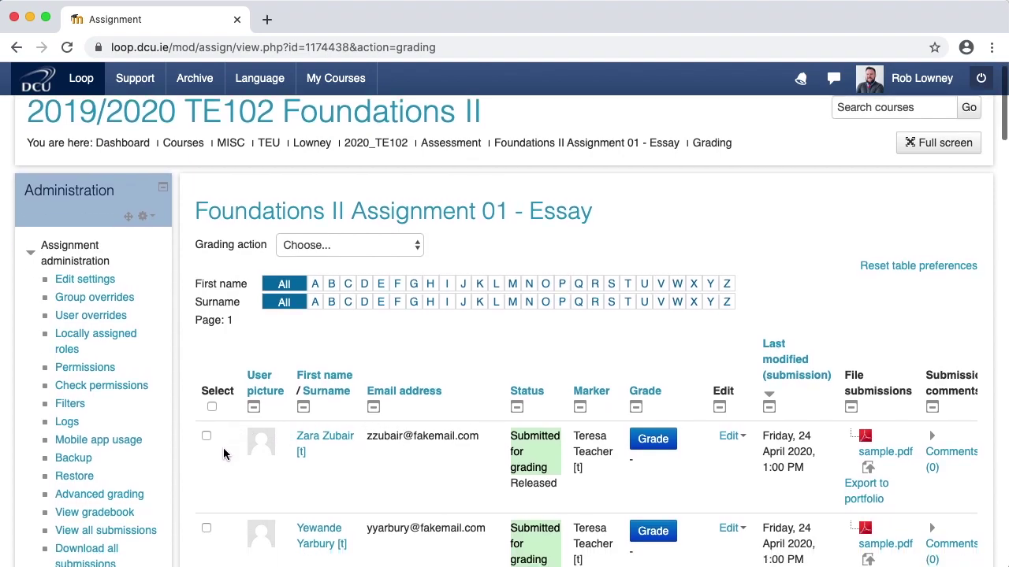
{"action": "scroll", "coordinate": [224, 454], "scroll_direction": "up", "scroll_amount": 1}
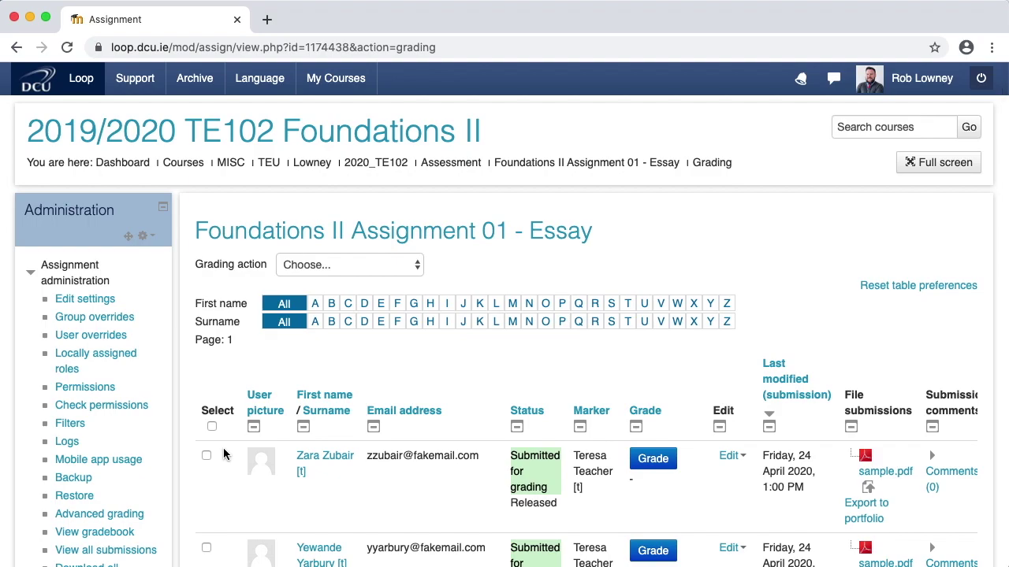